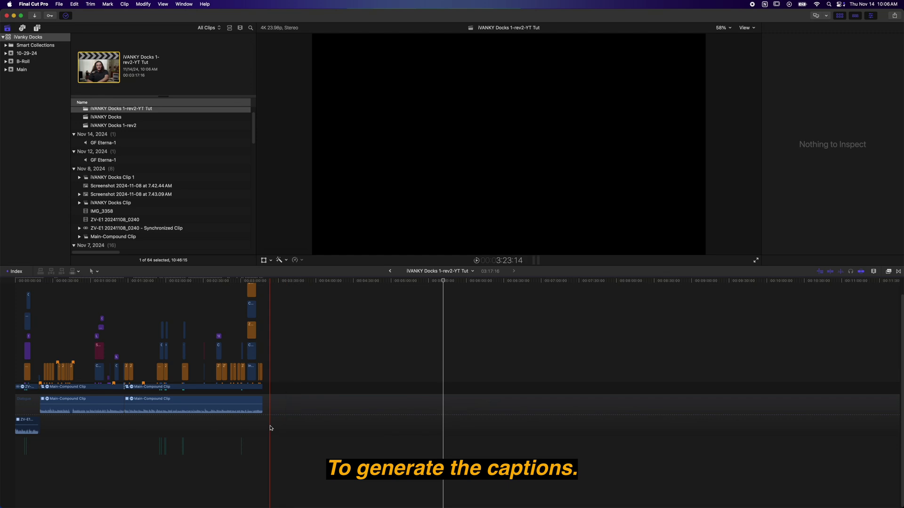
Marquee-select the Main compound clips in the lower tracks and run Transcribe to Captions on them
{"action": "left_click_drag", "start_coordinate": [273, 430], "coordinate": [16, 388]}
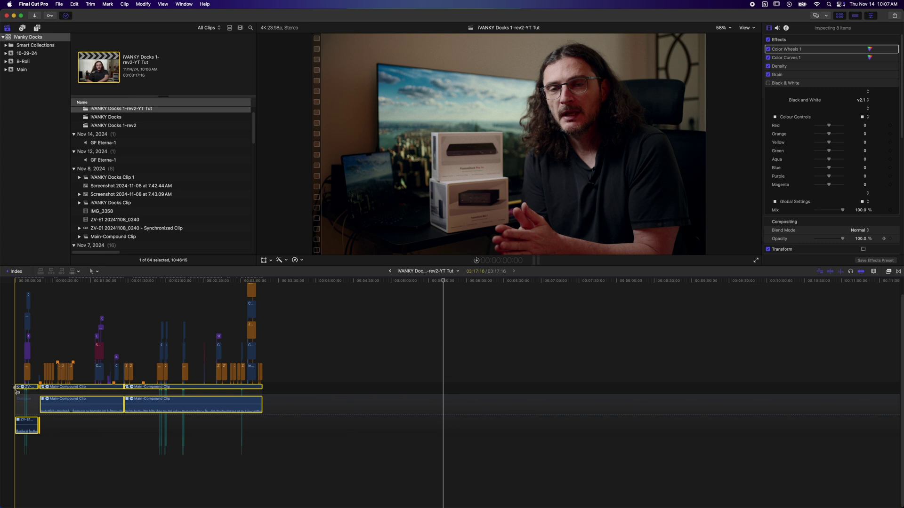
{"action": "right_click", "coordinate": [152, 407]}
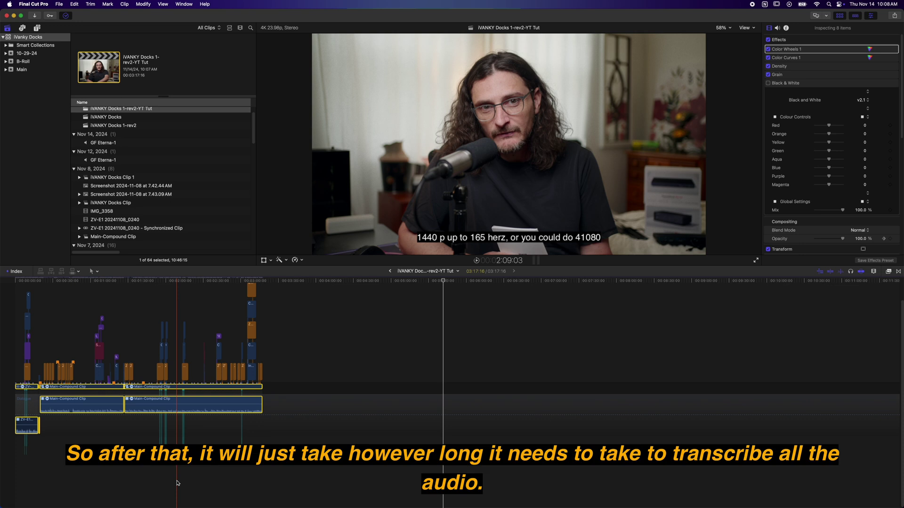
Show the captions lane, zoom the timeline to fit, and select the 'Ivani sent me' caption
{"action": "left_click", "coordinate": [207, 331]}
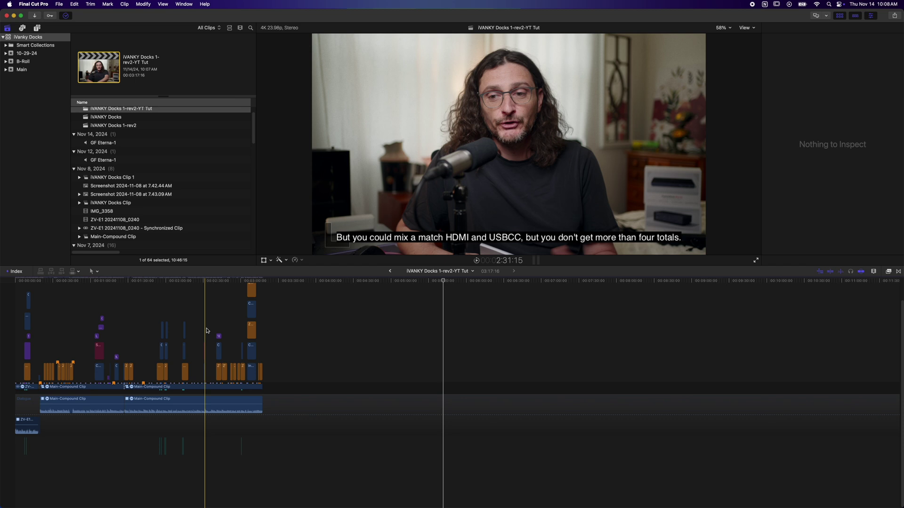
{"action": "key", "text": "shift+alt+z"}
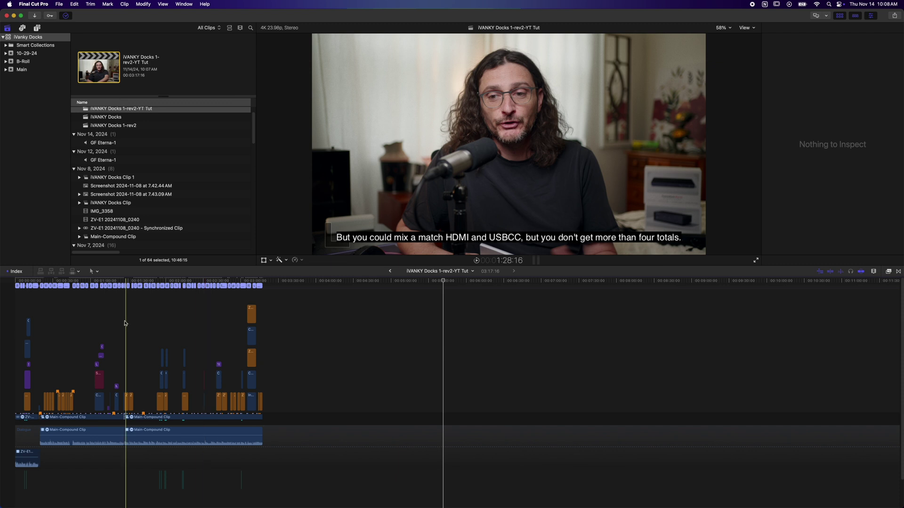
{"action": "left_click", "coordinate": [38, 286]}
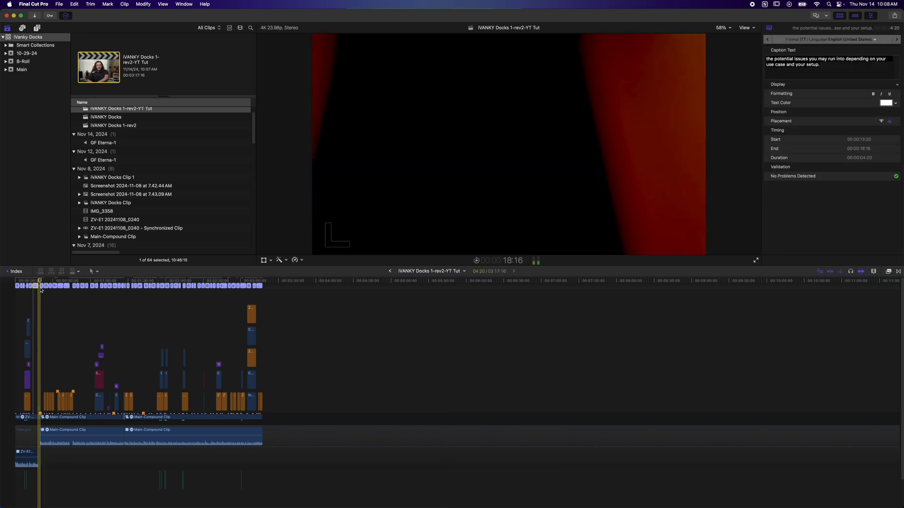
{"action": "key", "text": "super+equal"}
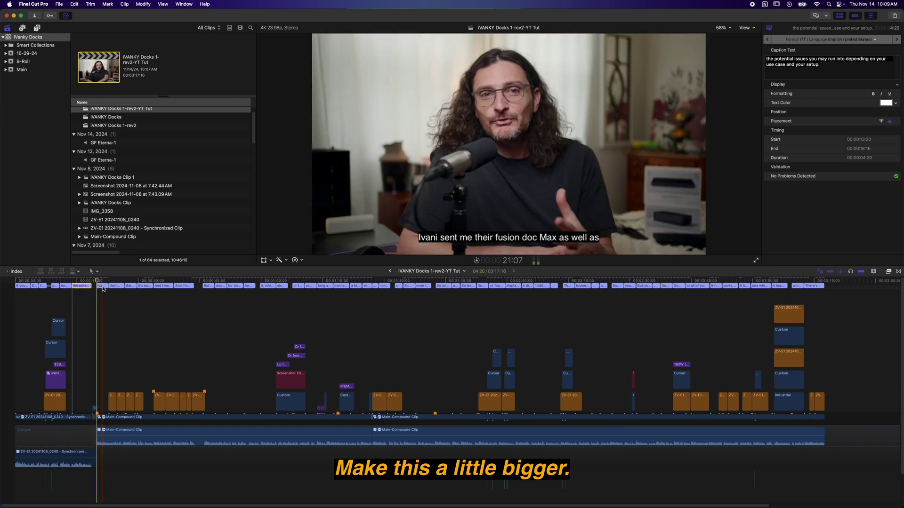
{"action": "left_click", "coordinate": [102, 285]}
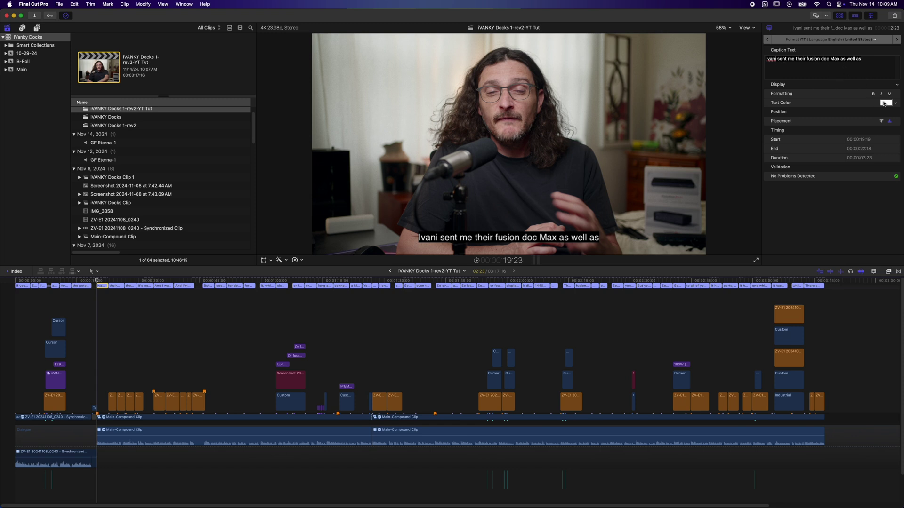
{"action": "left_click", "coordinate": [873, 94]}
{"action": "left_click", "coordinate": [881, 94]}
{"action": "left_click", "coordinate": [888, 94]}
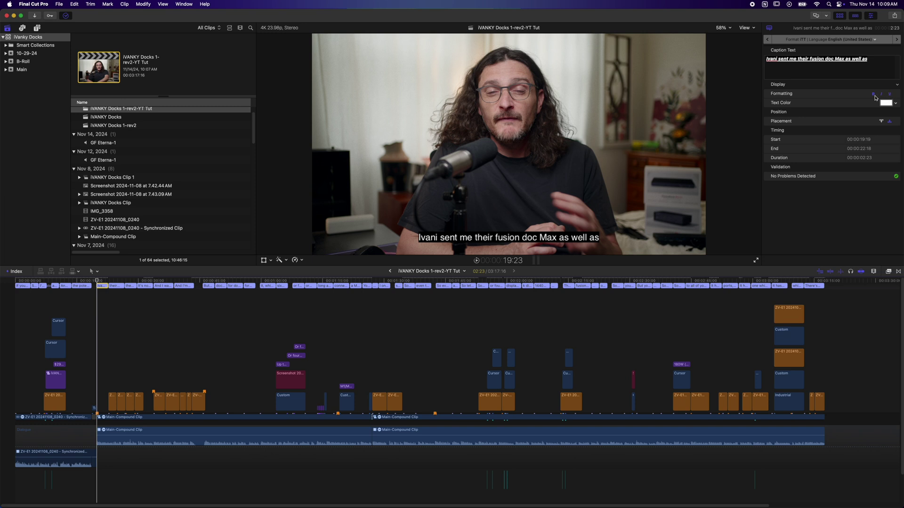
{"action": "left_click", "coordinate": [873, 94]}
{"action": "left_click", "coordinate": [890, 94]}
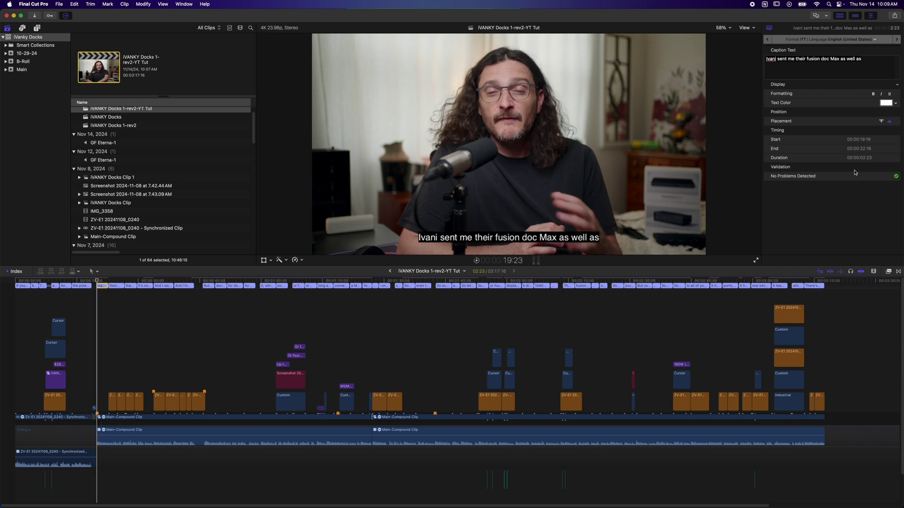
{"action": "left_click", "coordinate": [886, 102]}
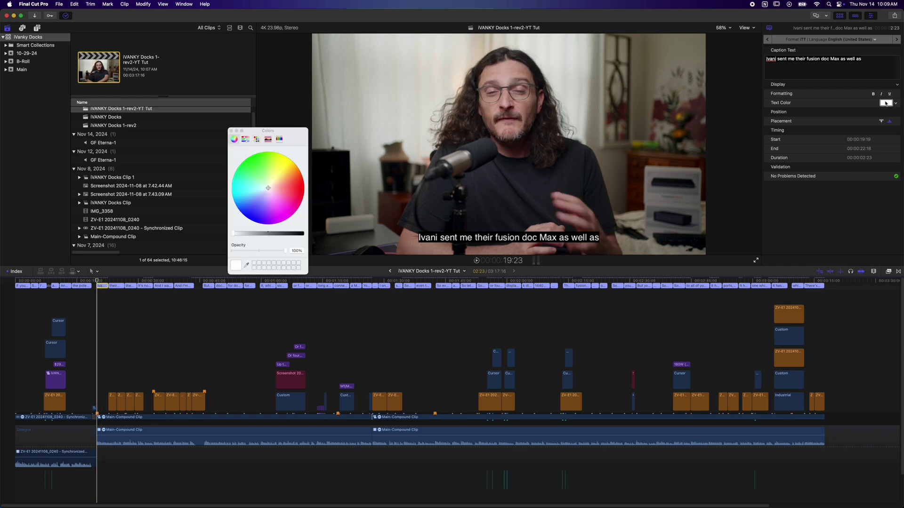
{"action": "left_click", "coordinate": [230, 131]}
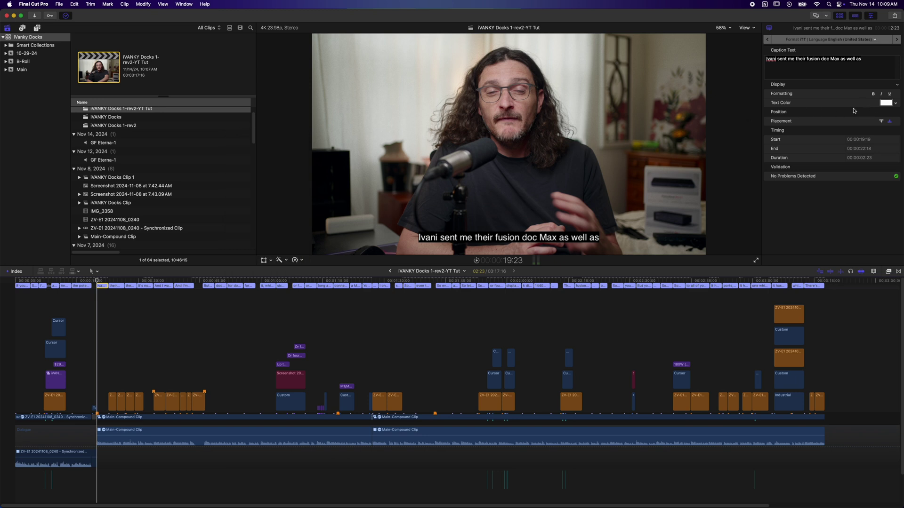
{"action": "left_click", "coordinate": [883, 121]}
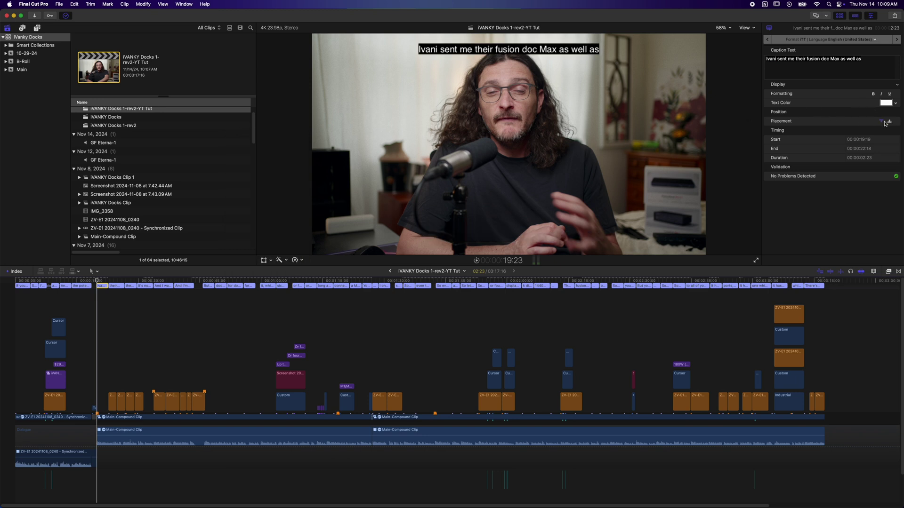
{"action": "left_click", "coordinate": [889, 122]}
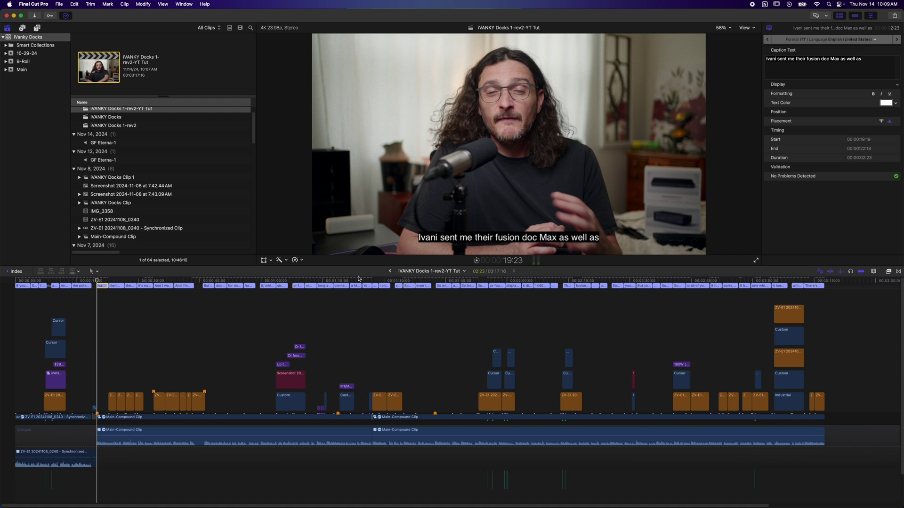
Select all 56 captions, set their text colour to yellow, and make them bold and italic
{"action": "left_click", "coordinate": [105, 287]}
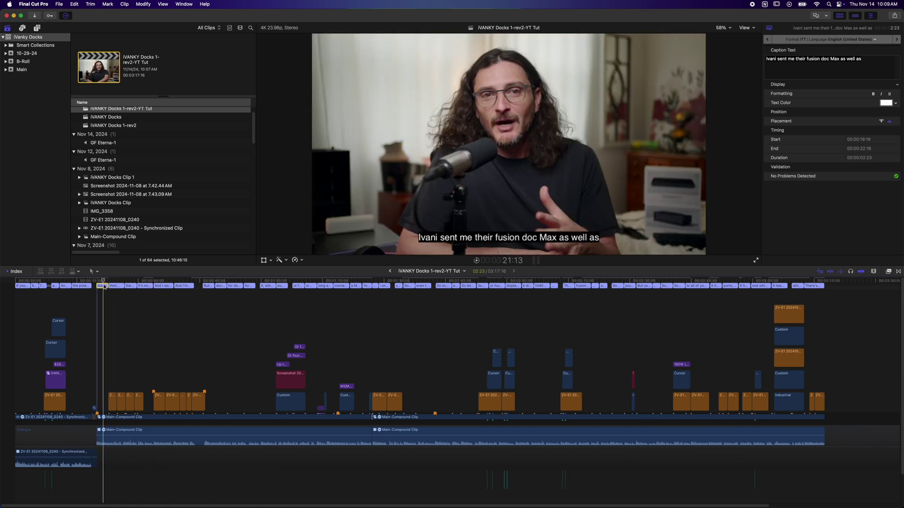
{"action": "key", "text": "super+a"}
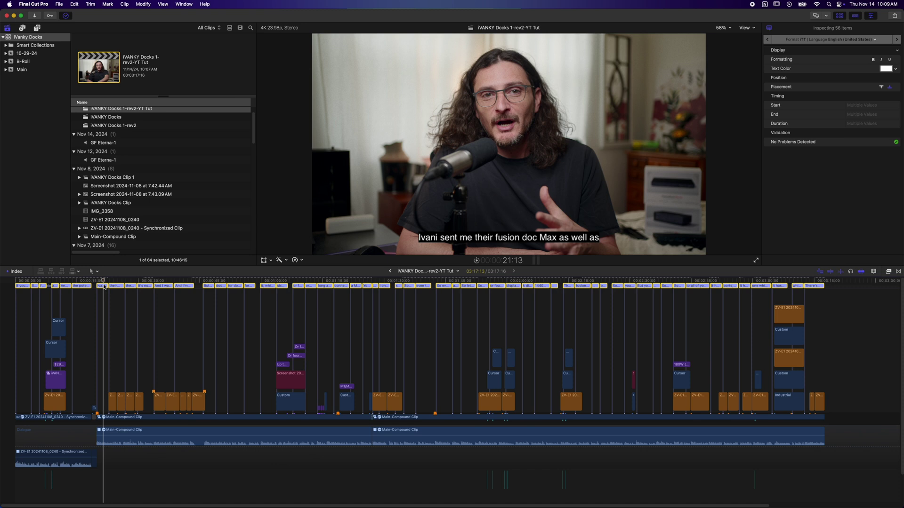
{"action": "left_click", "coordinate": [886, 70]}
{"action": "left_click_drag", "start_coordinate": [287, 174], "coordinate": [292, 162]}
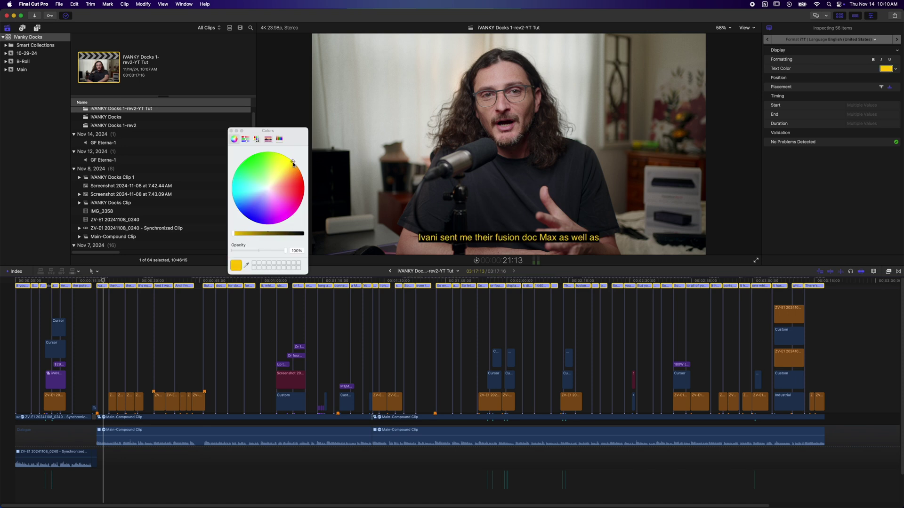
{"action": "left_click", "coordinate": [231, 131]}
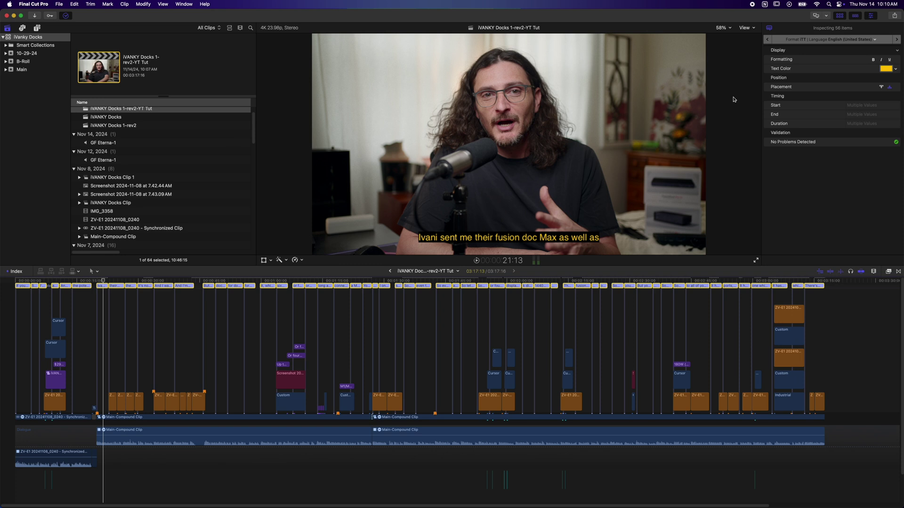
{"action": "left_click", "coordinate": [873, 60]}
{"action": "left_click", "coordinate": [881, 60]}
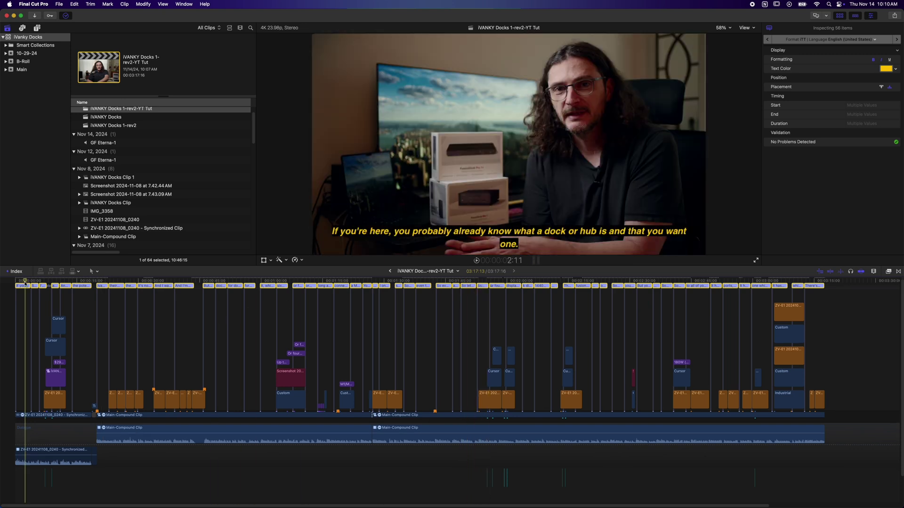
{"action": "left_click", "coordinate": [36, 293]}
{"action": "left_click", "coordinate": [23, 286]}
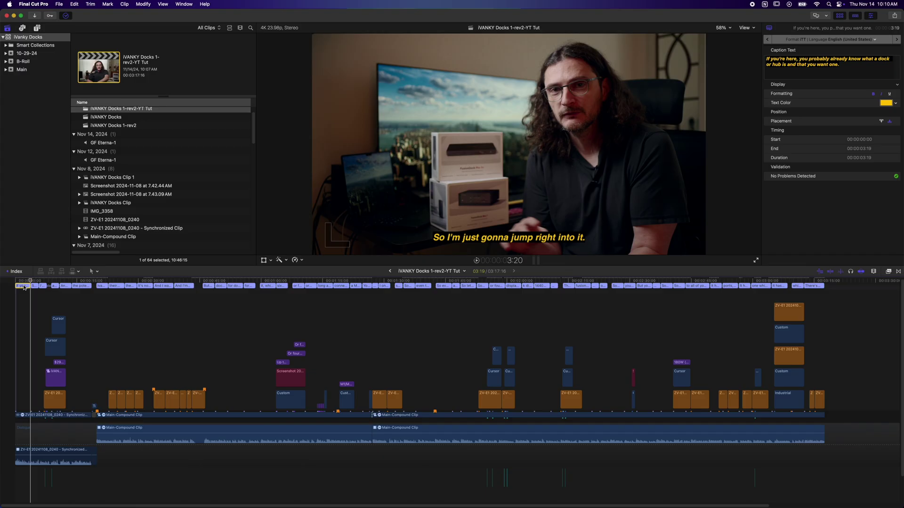
{"action": "left_click", "coordinate": [55, 286]}
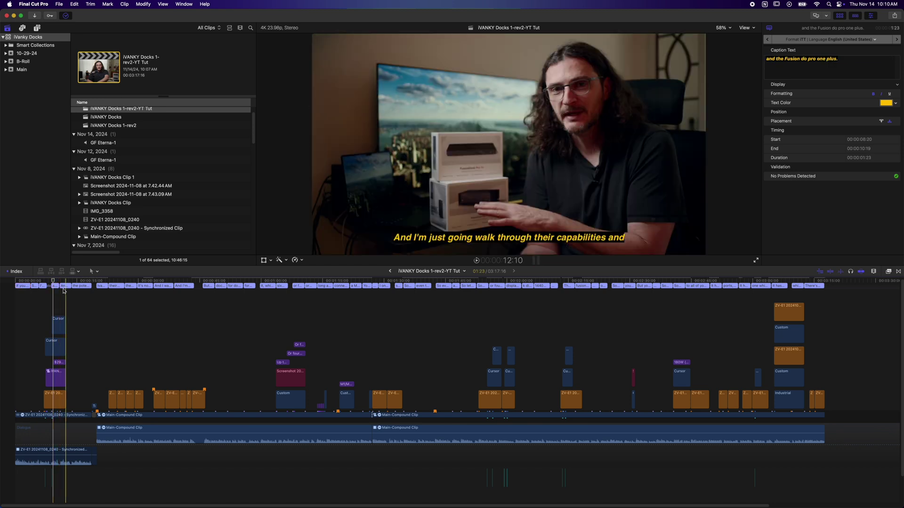
{"action": "left_click", "coordinate": [64, 289]}
{"action": "left_click", "coordinate": [66, 286]}
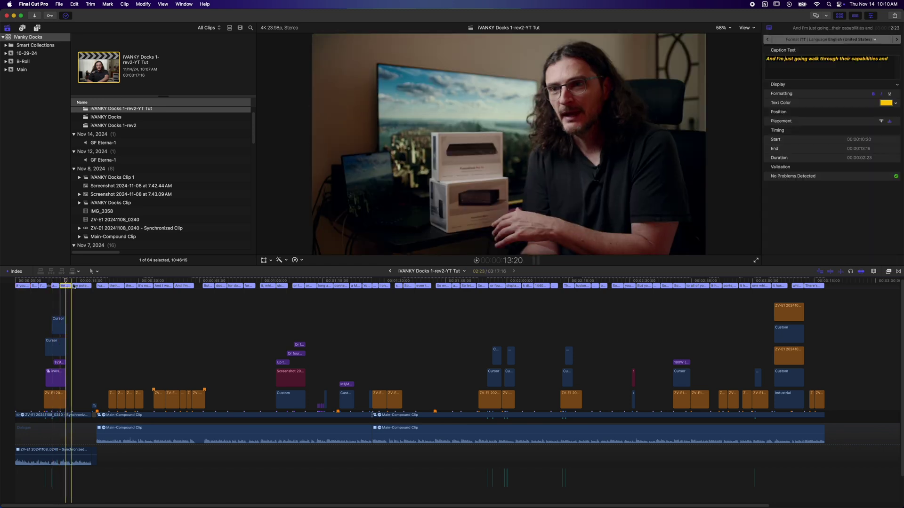
{"action": "left_click", "coordinate": [101, 285]}
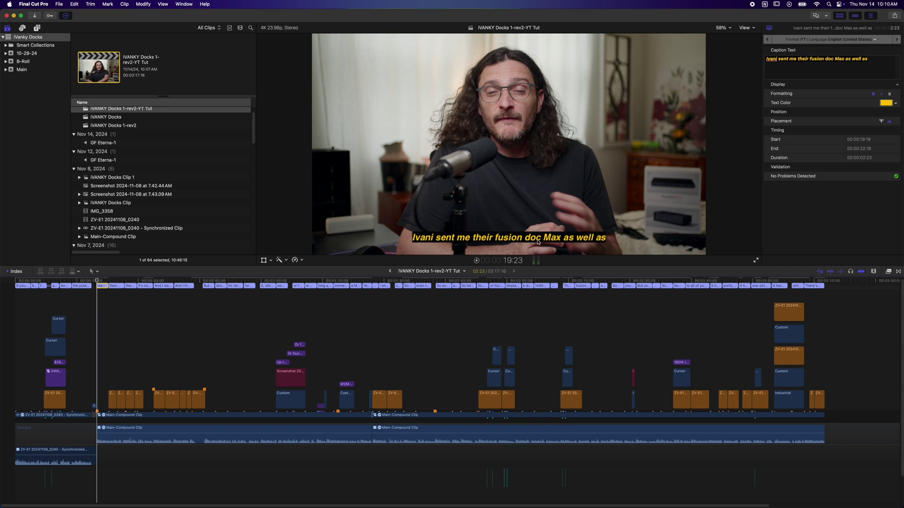
{"action": "left_click", "coordinate": [159, 286]}
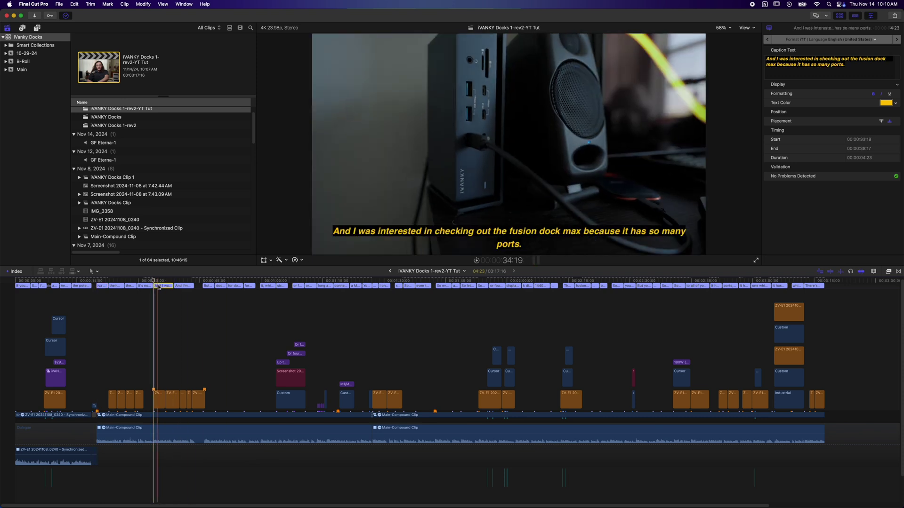
{"action": "left_click", "coordinate": [23, 285]}
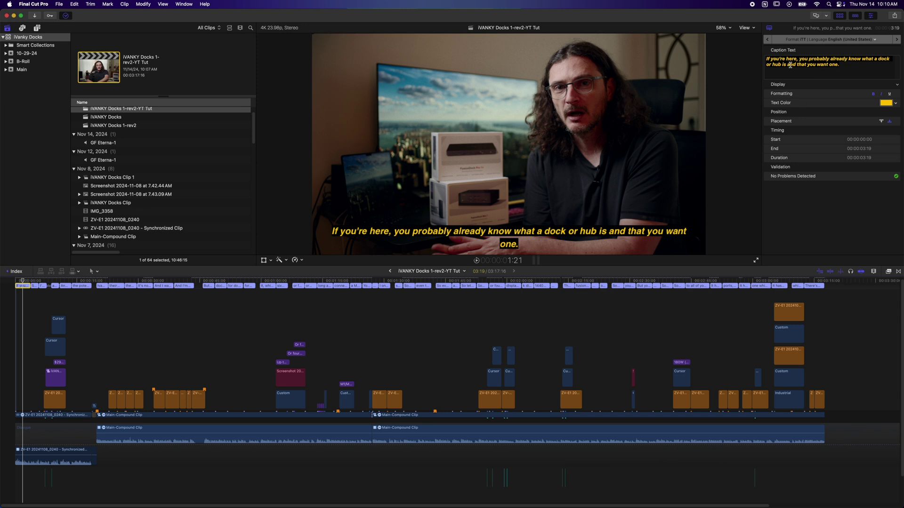
{"action": "left_click", "coordinate": [820, 62]}
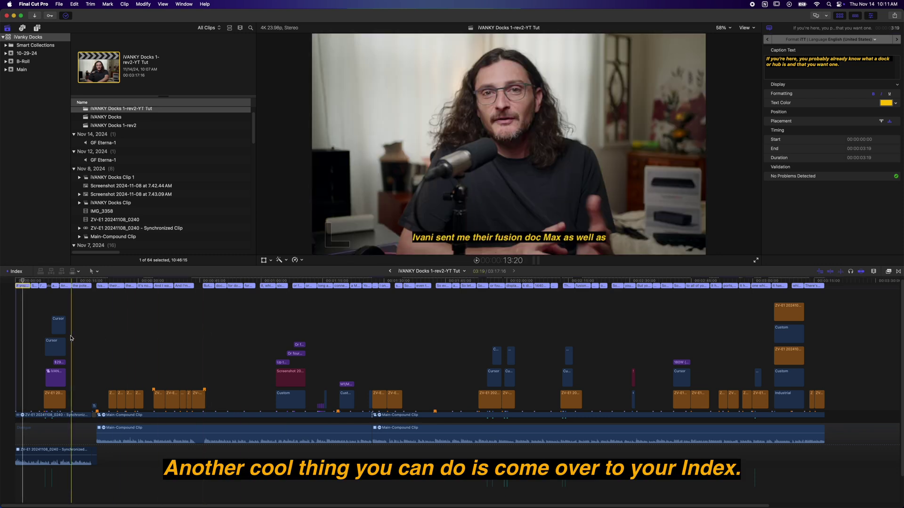
{"action": "left_click", "coordinate": [19, 271]}
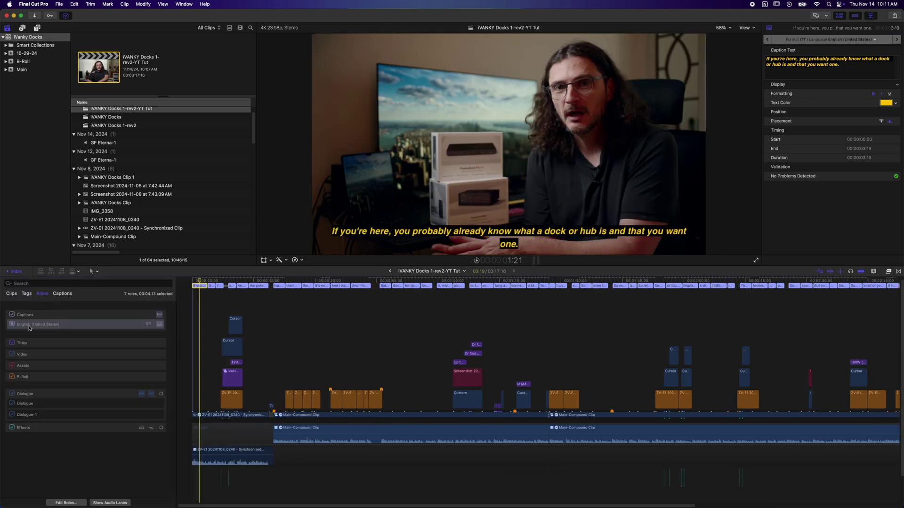
Re-enable the Captions role in the Roles index and show its English (United States) lane
{"action": "mouse_move", "coordinate": [35, 316]}
{"action": "left_click", "coordinate": [12, 316]}
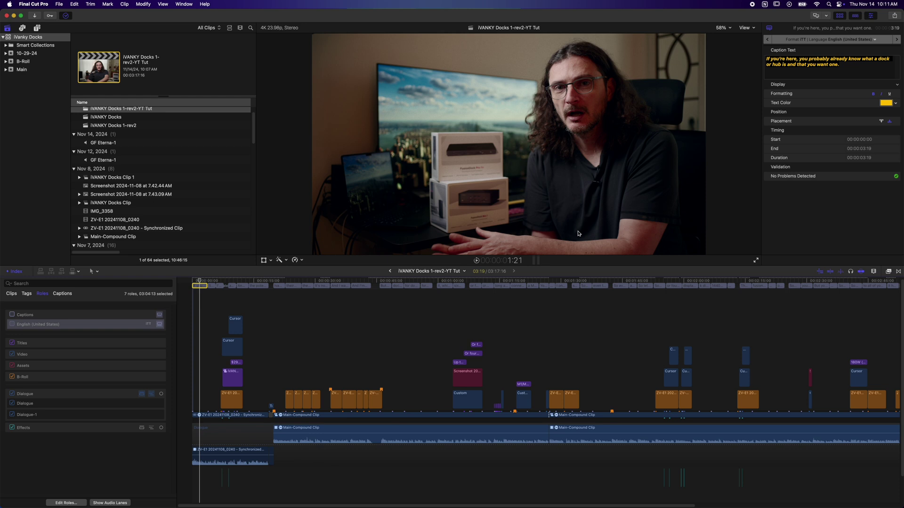
{"action": "left_click", "coordinate": [14, 324]}
{"action": "left_click", "coordinate": [12, 315]}
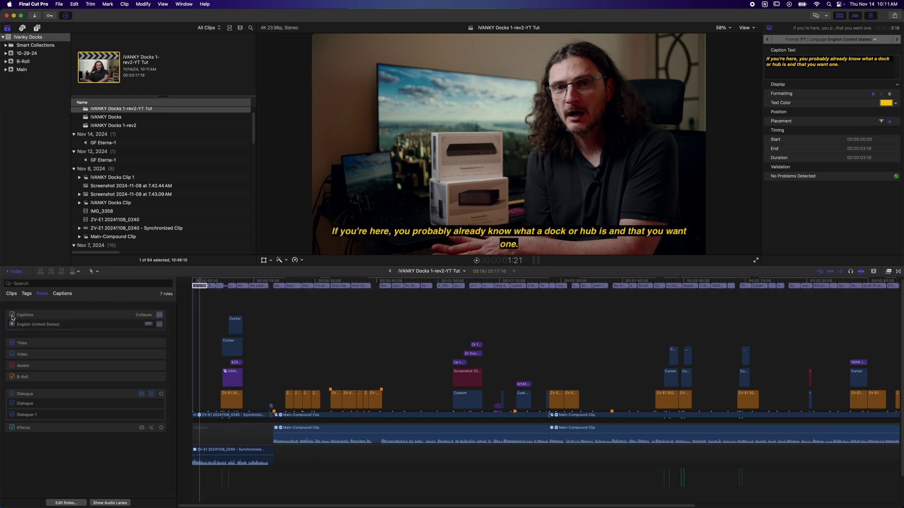
{"action": "left_click", "coordinate": [150, 317]}
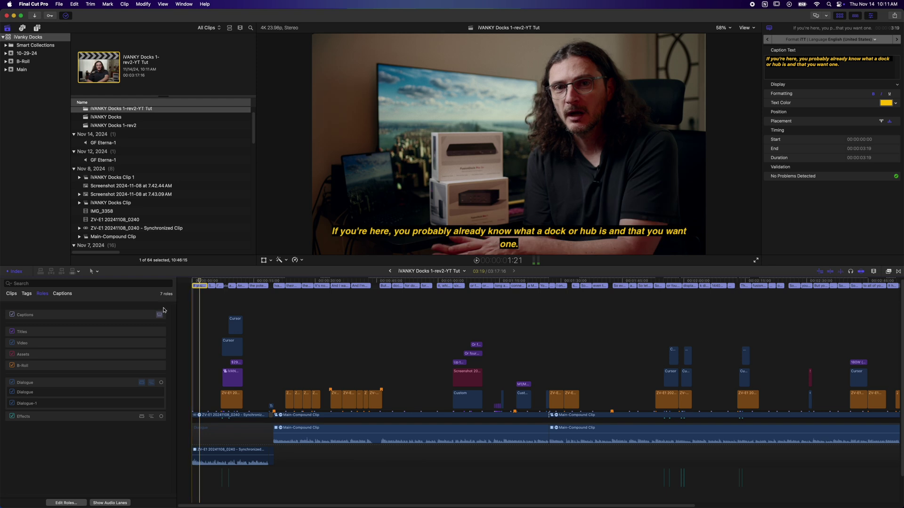
{"action": "left_click", "coordinate": [160, 317]}
{"action": "left_click", "coordinate": [159, 319]}
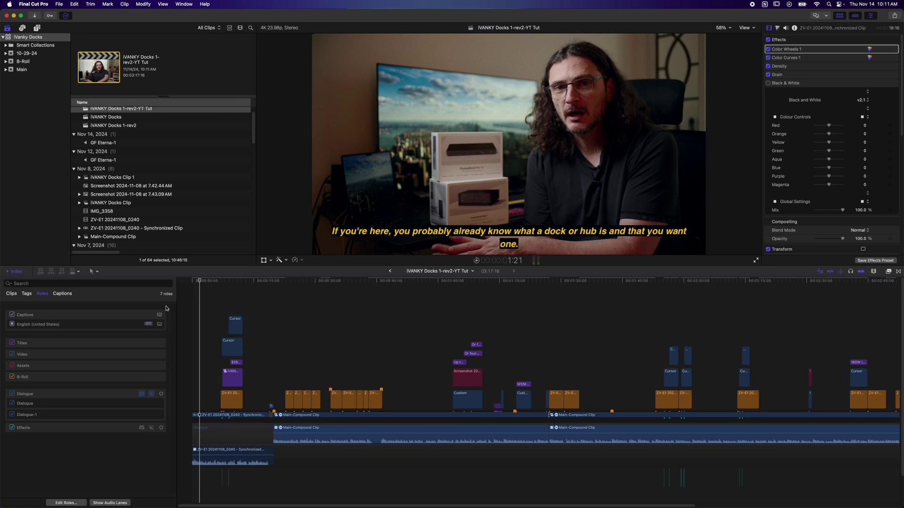
{"action": "left_click", "coordinate": [160, 315]}
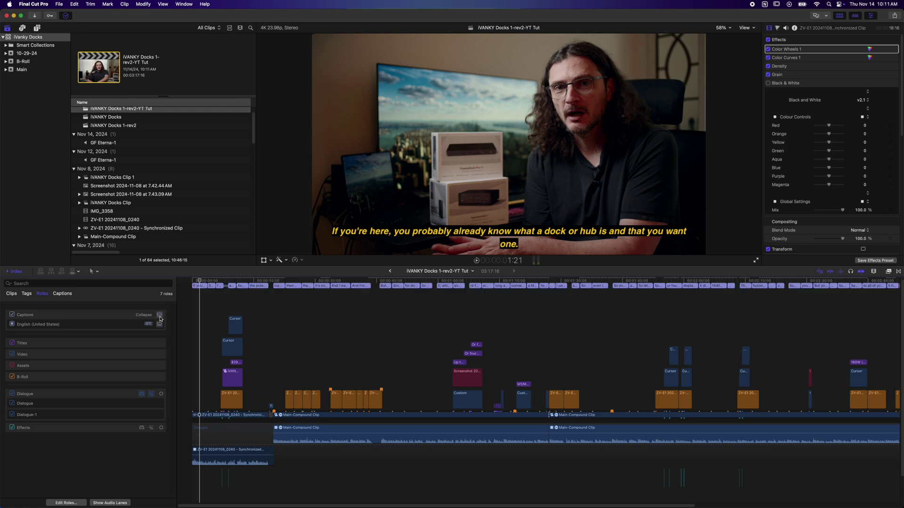
In the Captions index, step from 'I've got two docs' to 'It's not a sponsored video' and open it for editing
{"action": "left_click", "coordinate": [61, 294]}
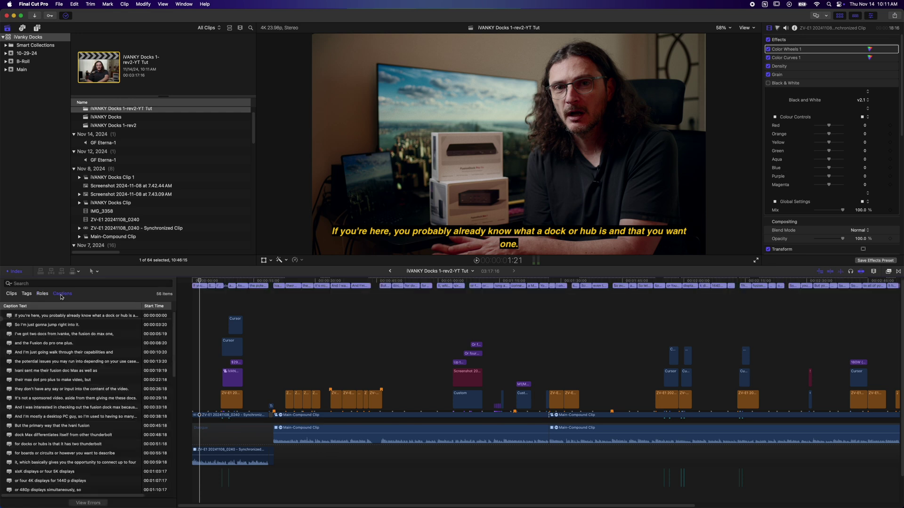
{"action": "scroll", "coordinate": [43, 401], "scroll_direction": "down", "scroll_amount": 10}
{"action": "scroll", "coordinate": [44, 402], "scroll_direction": "up", "scroll_amount": 10}
{"action": "left_click", "coordinate": [38, 335]}
{"action": "key", "text": "Down"}
{"action": "key", "text": "Down"}
{"action": "key", "text": "Down"}
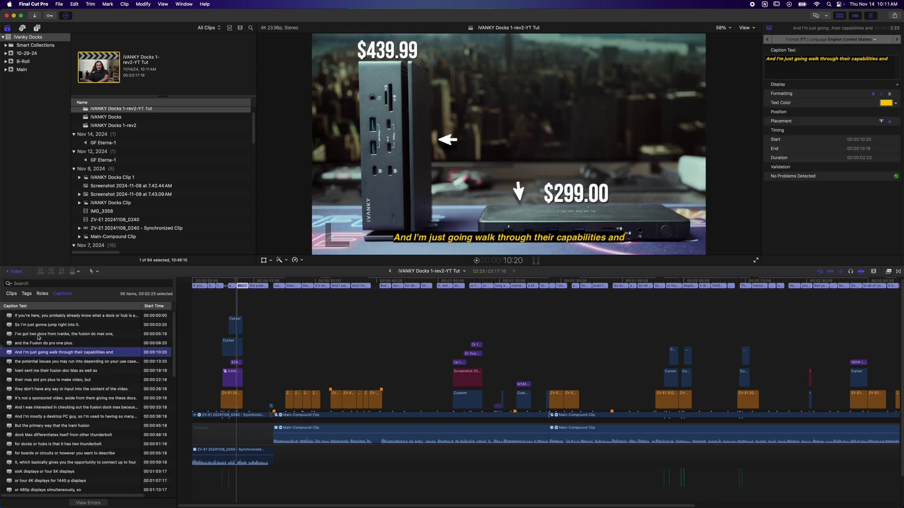
{"action": "key", "text": "Down"}
{"action": "key", "text": "Down"}
{"action": "key", "text": "Down"}
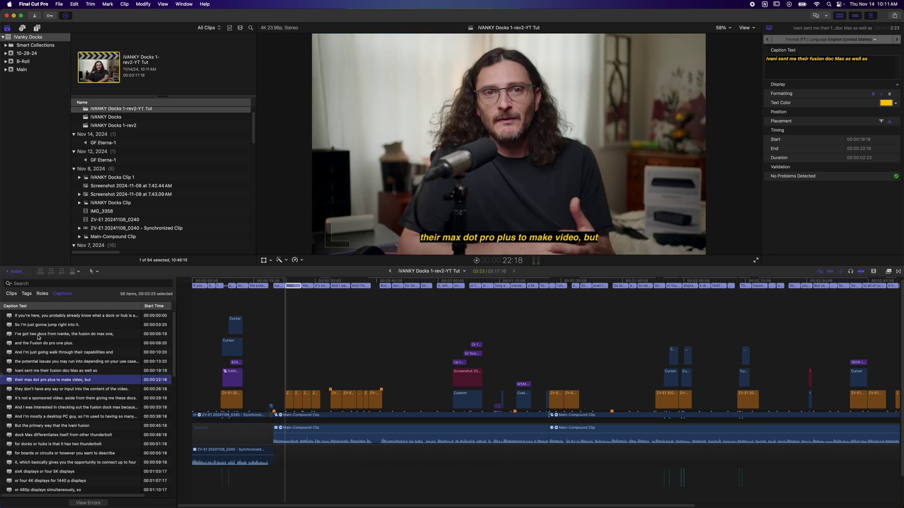
{"action": "key", "text": "Down"}
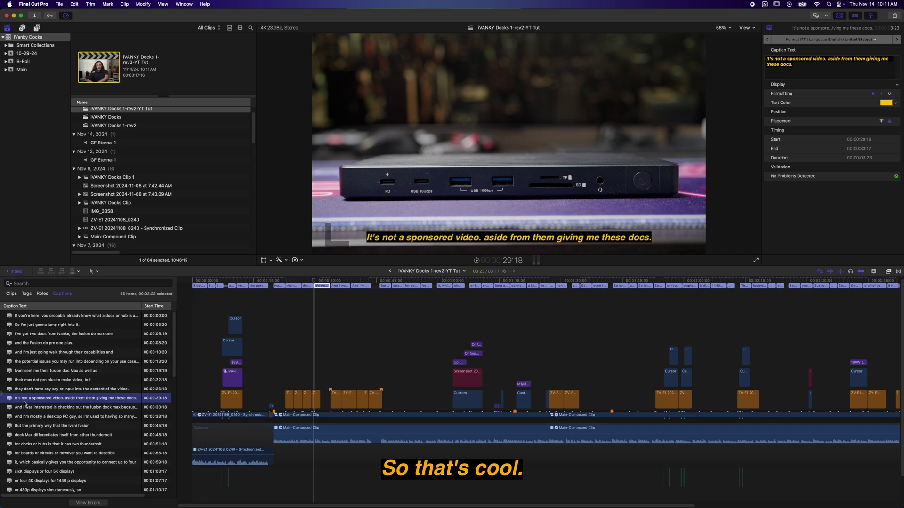
{"action": "key", "text": "ctrl+shift+c"}
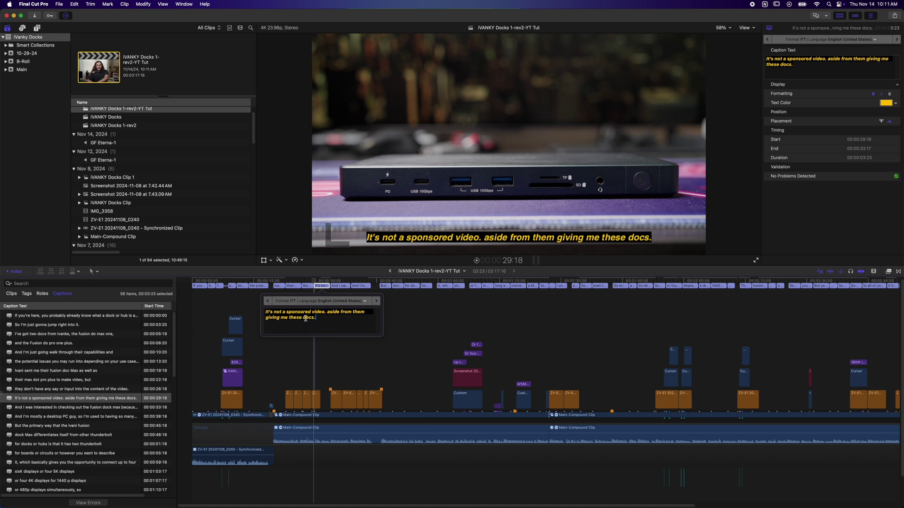
Correct the first product caption so it reads 'Dock Pro' in Fusion Dock Pro One+
{"action": "left_click", "coordinate": [36, 315]}
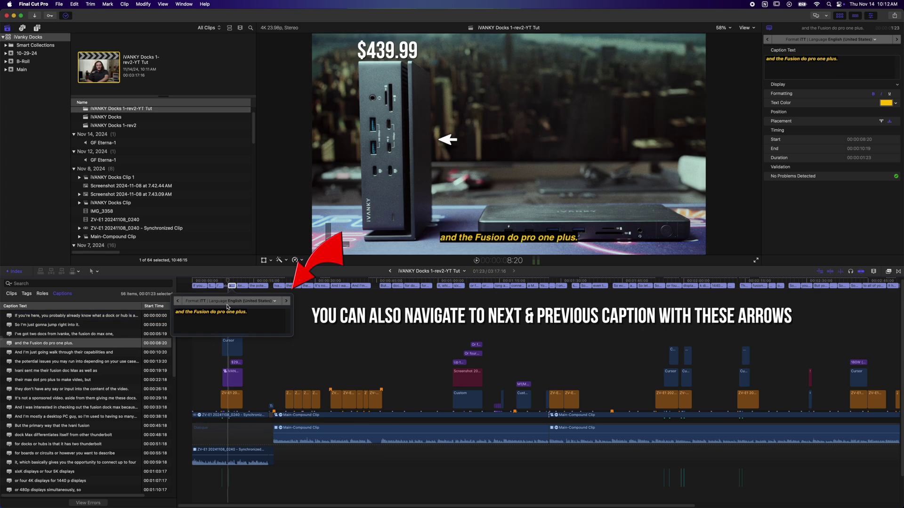
{"action": "key", "text": "BackSpace"}
{"action": "key", "text": "BackSpace"}
{"action": "type", "text": "Dock"}
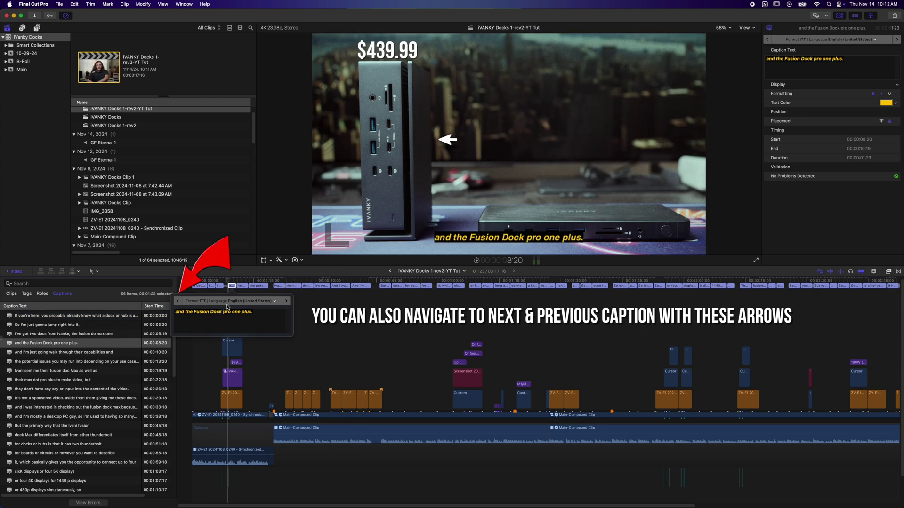
{"action": "key", "text": "BackSpace"}
{"action": "type", "text": "P"}
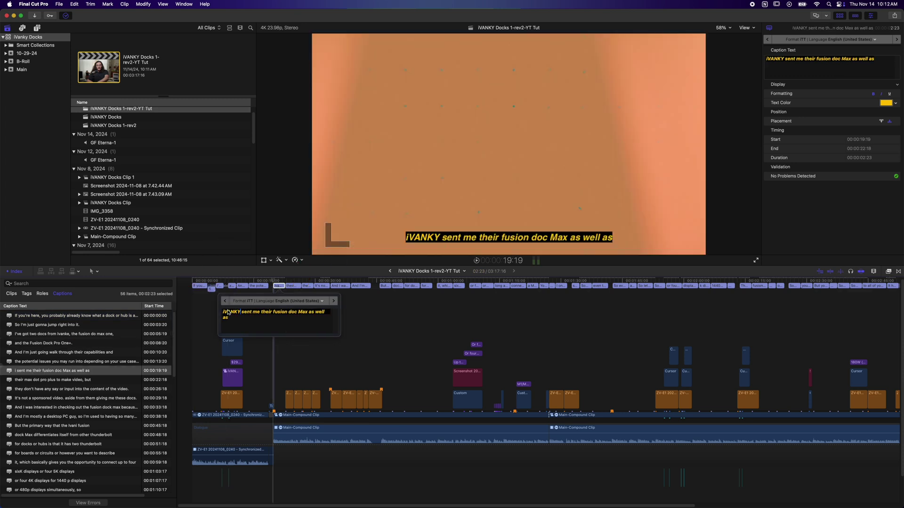
Capitalize 'Fusion' and 'Doc' in the Fusion Doc Max product name
{"action": "left_click", "coordinate": [276, 314]}
{"action": "key", "text": "BackSpace"}
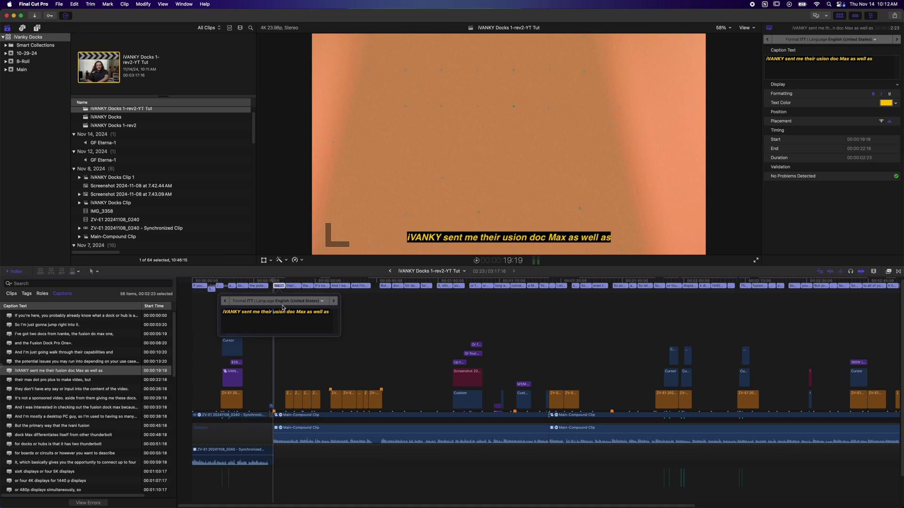
{"action": "type", "text": "F"}
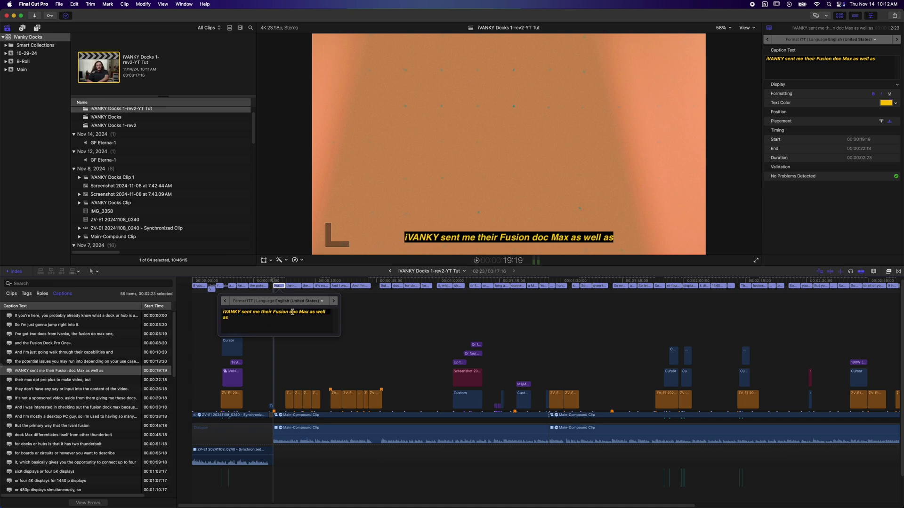
{"action": "left_click", "coordinate": [293, 313]}
{"action": "key", "text": "BackSpace"}
{"action": "type", "text": "D"}
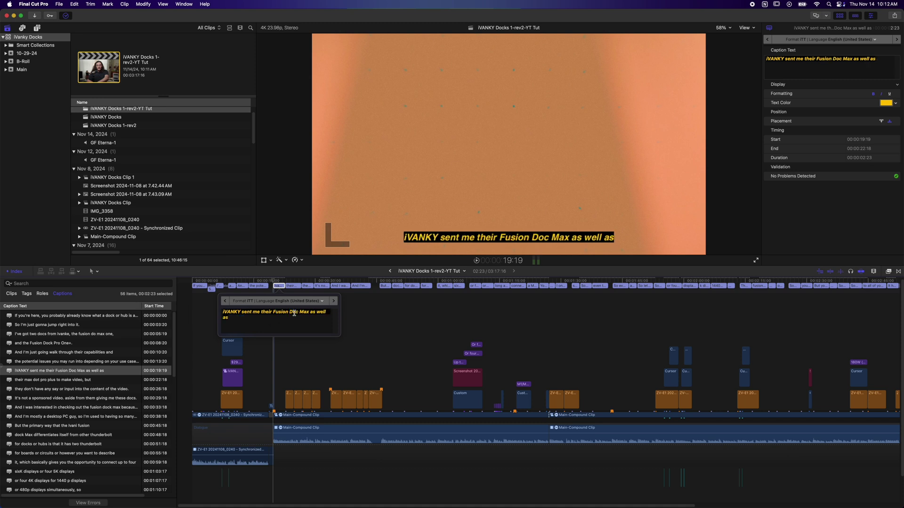
Fix the 'their max dot pro plus' caption toward Max Dock Pro+, capitalizing Max and removing 'dot'
{"action": "left_click", "coordinate": [47, 380]}
{"action": "double_click", "coordinate": [24, 381]}
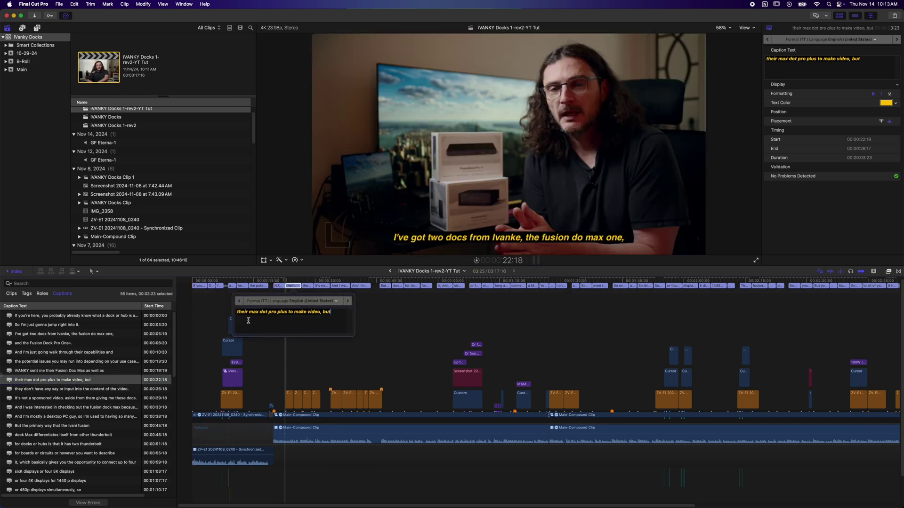
{"action": "left_click", "coordinate": [259, 312]}
{"action": "key", "text": "Delete"}
{"action": "type", "text": "M"}
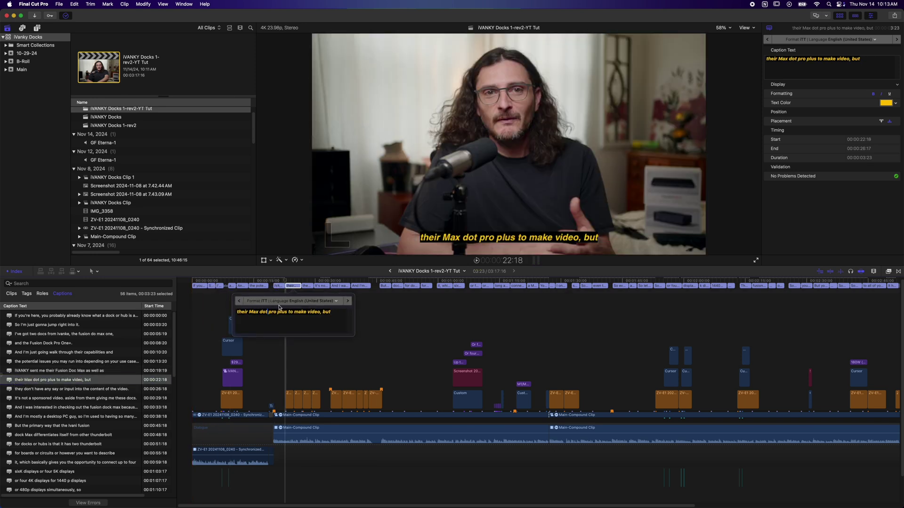
{"action": "key", "text": "BackSpace"}
{"action": "key", "text": "BackSpace"}
{"action": "key", "text": "BackSpace"}
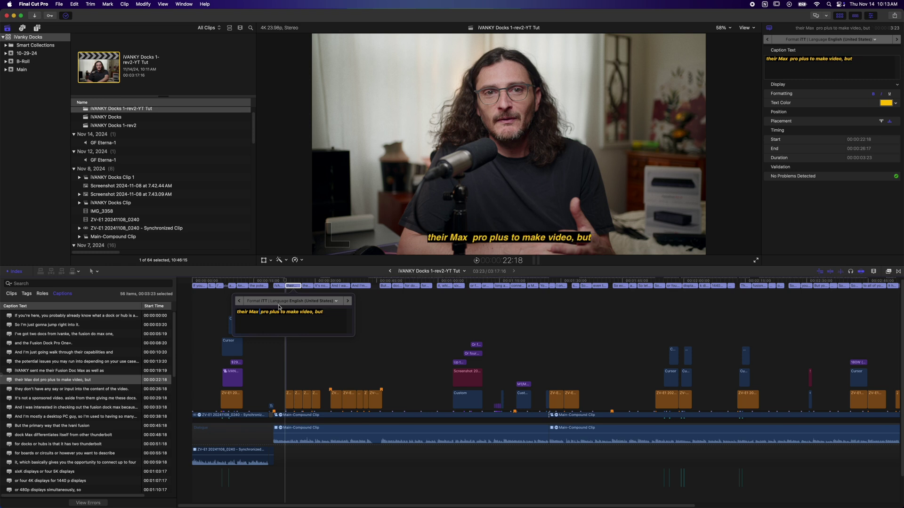
{"action": "type", "text": "Co"}
{"action": "key", "text": "BackSpace"}
{"action": "key", "text": "BackSpace"}
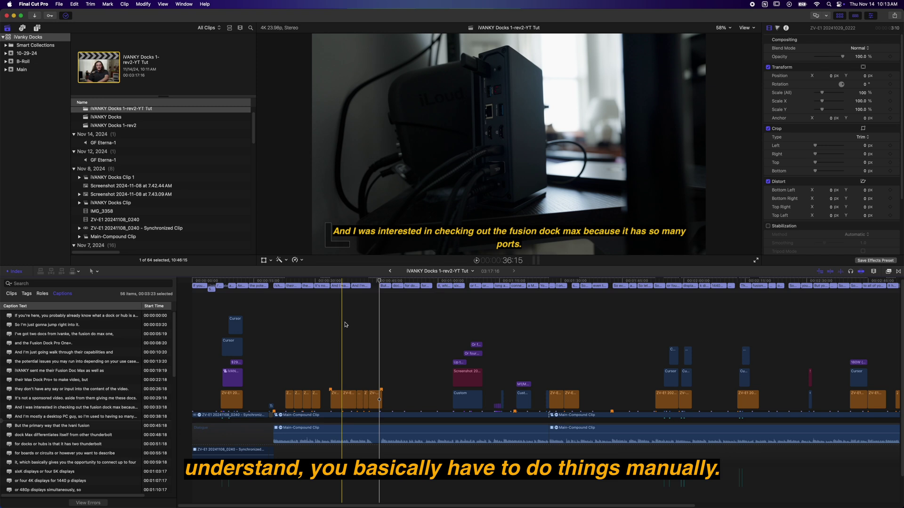
{"action": "left_click", "coordinate": [195, 287]}
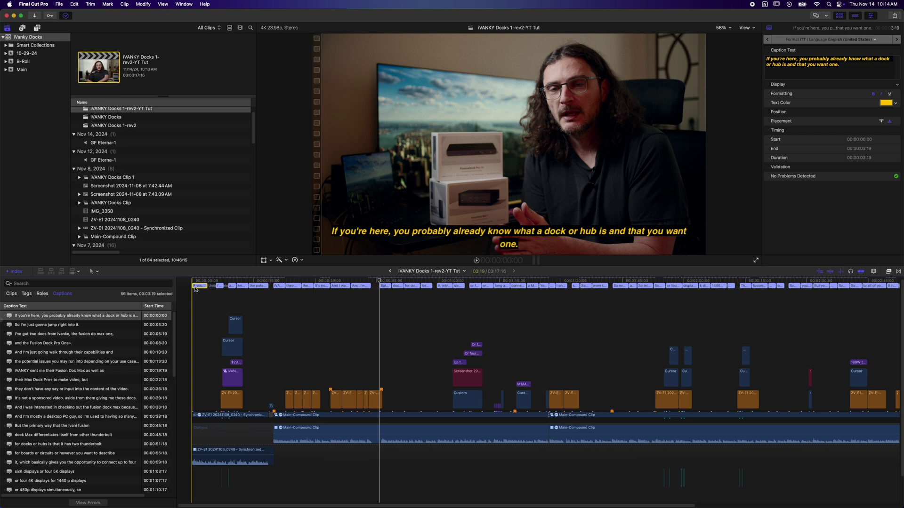
Select all 56 captions and duplicate them into a new Arabic language track
{"action": "key", "text": "super+a"}
{"action": "right_click", "coordinate": [195, 289]}
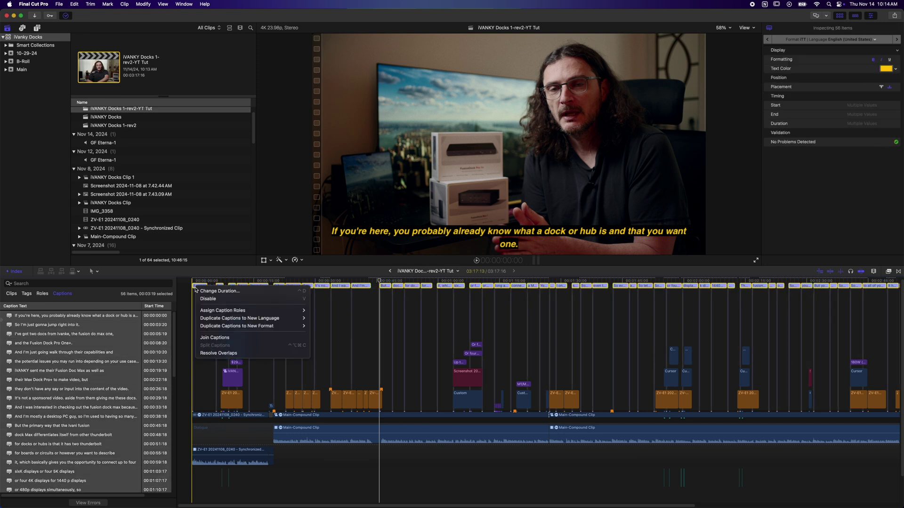
{"action": "mouse_move", "coordinate": [218, 318]}
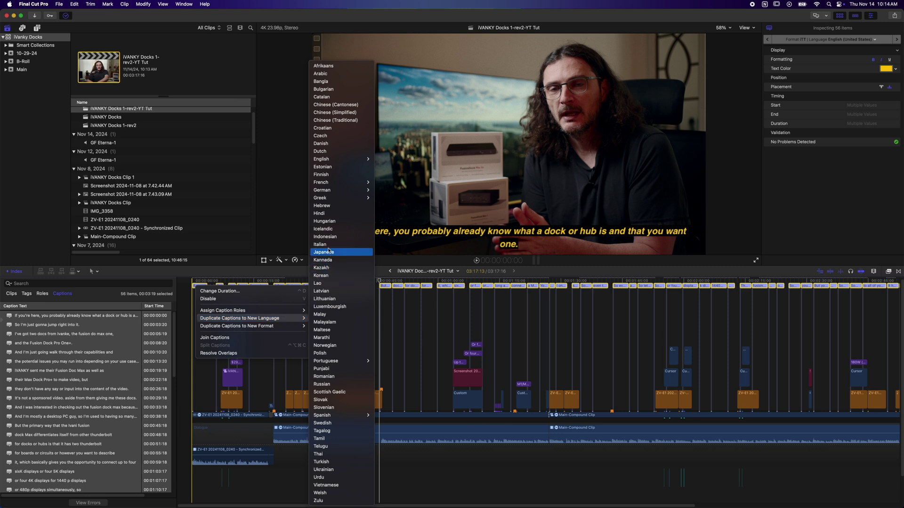
{"action": "left_click", "coordinate": [325, 75]}
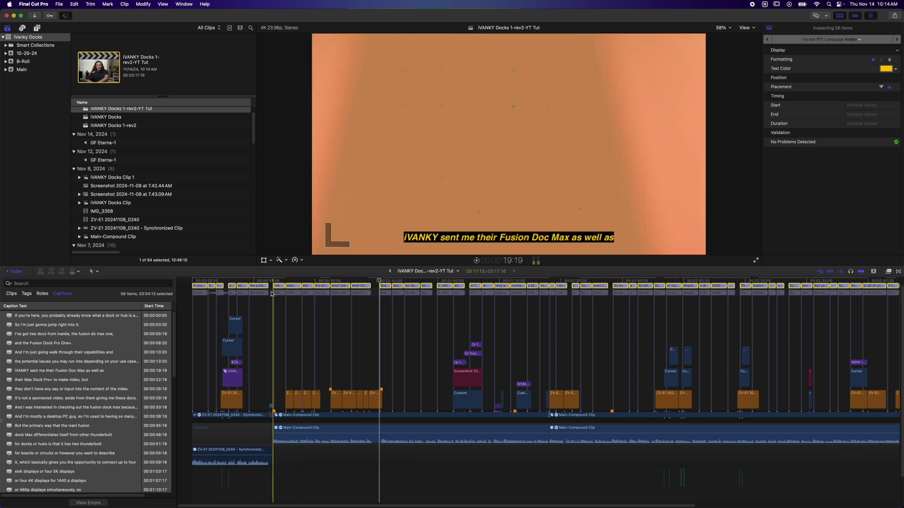
{"action": "left_click", "coordinate": [307, 293]}
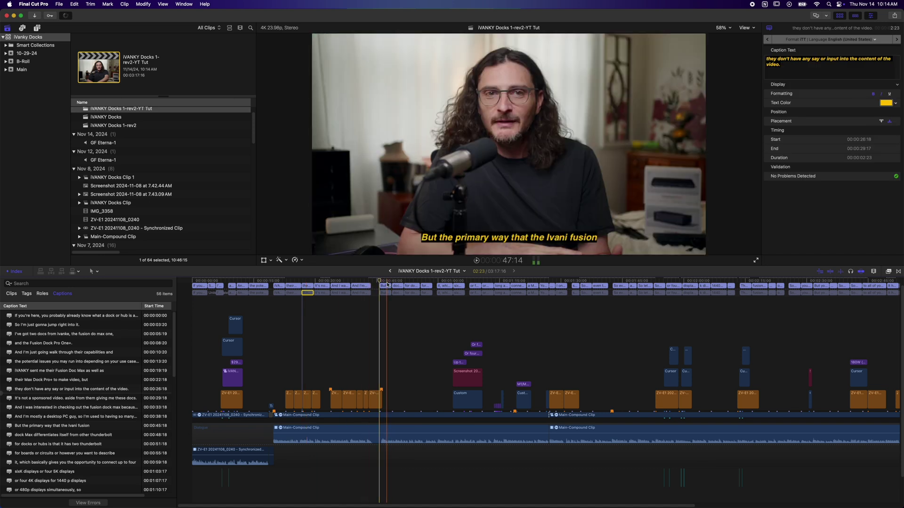
Make an Arabic copy of the 'But the primary way that the Ivani fusion' caption from its editor
{"action": "left_click", "coordinate": [385, 293]}
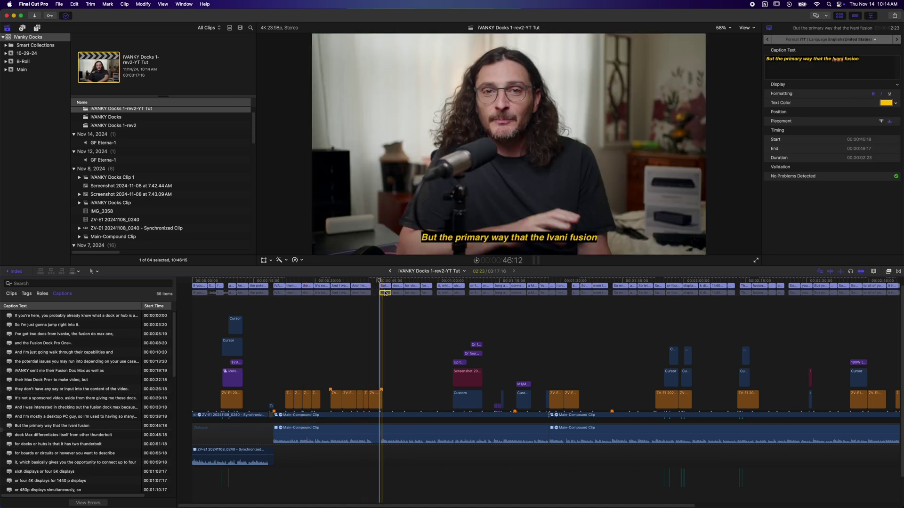
{"action": "double_click", "coordinate": [385, 292]}
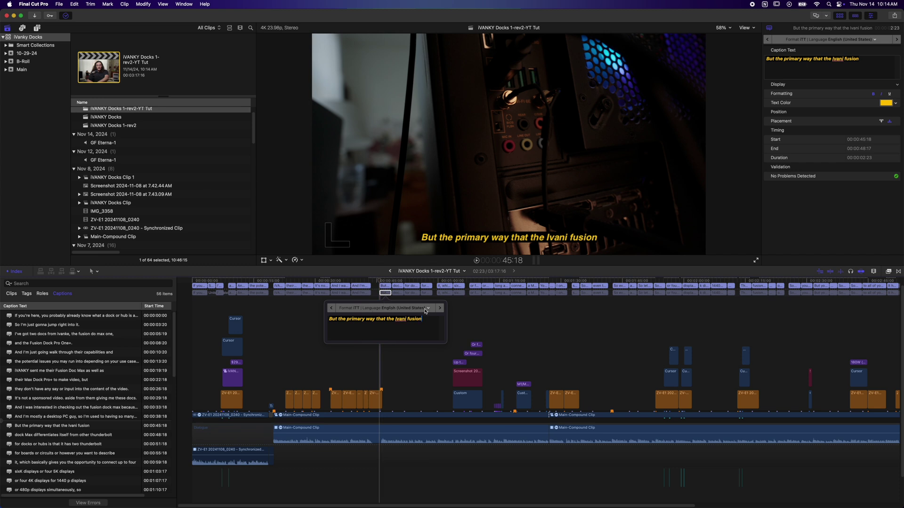
{"action": "left_click", "coordinate": [425, 310]}
{"action": "left_click", "coordinate": [370, 328]}
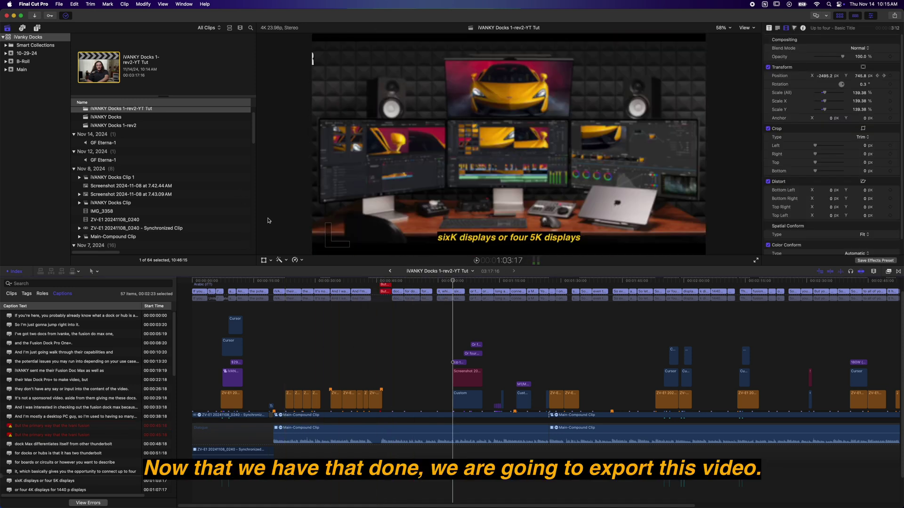
Start Export File for the iVANKY Docks 1-rev2-YT Tut project and view its Settings and Roles options
{"action": "scroll", "coordinate": [129, 128], "scroll_direction": "up", "scroll_amount": 2}
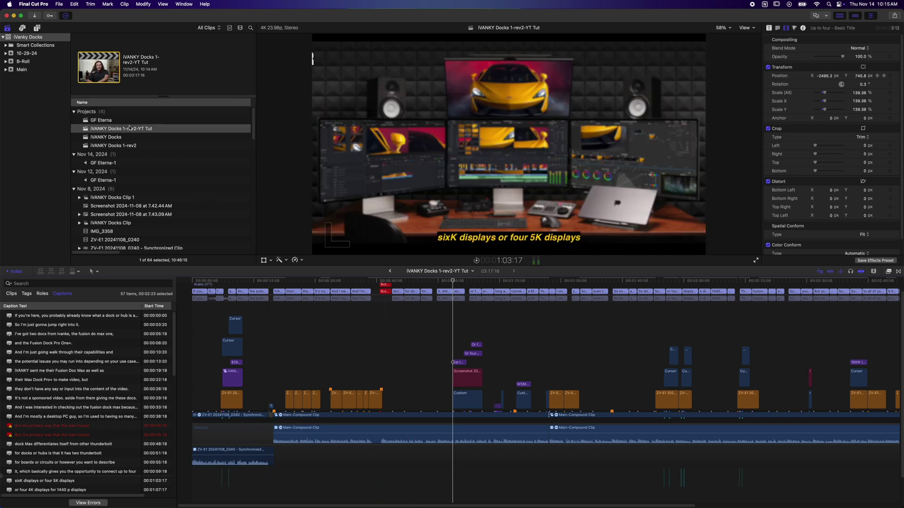
{"action": "right_click", "coordinate": [98, 132]}
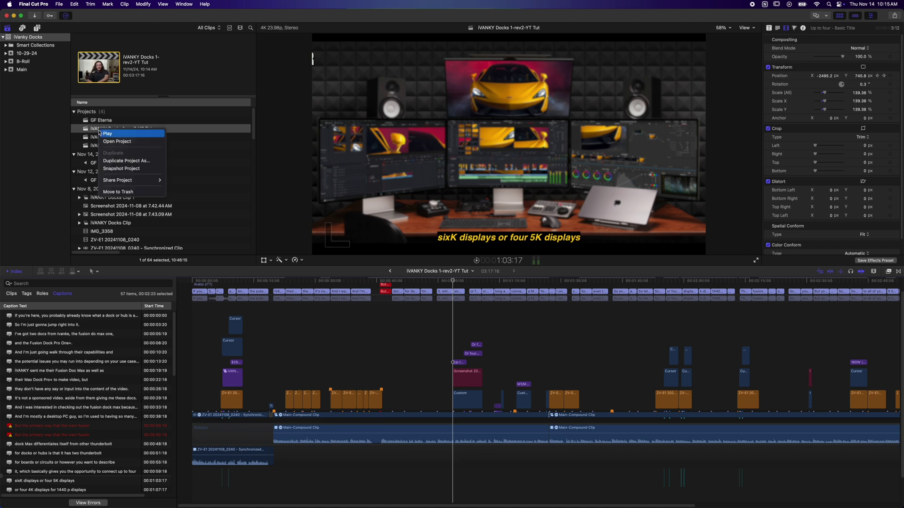
{"action": "mouse_move", "coordinate": [152, 181]}
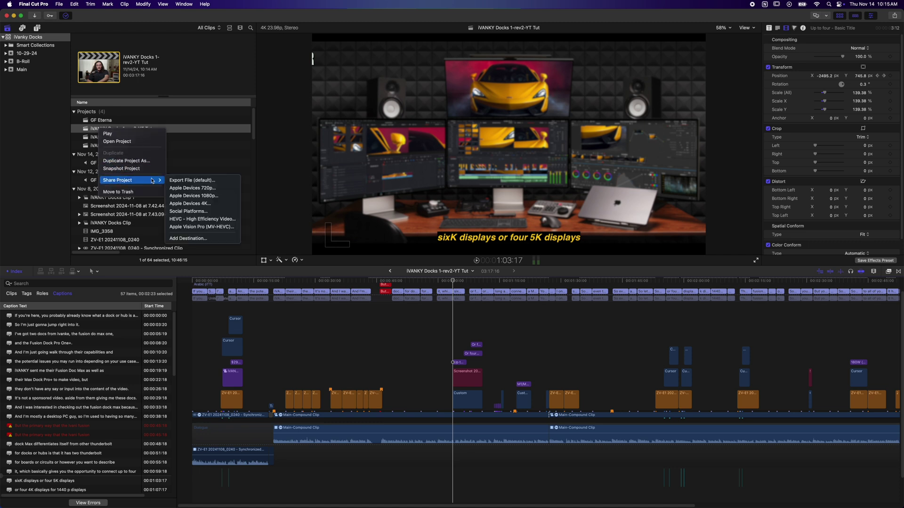
{"action": "left_click", "coordinate": [188, 182]}
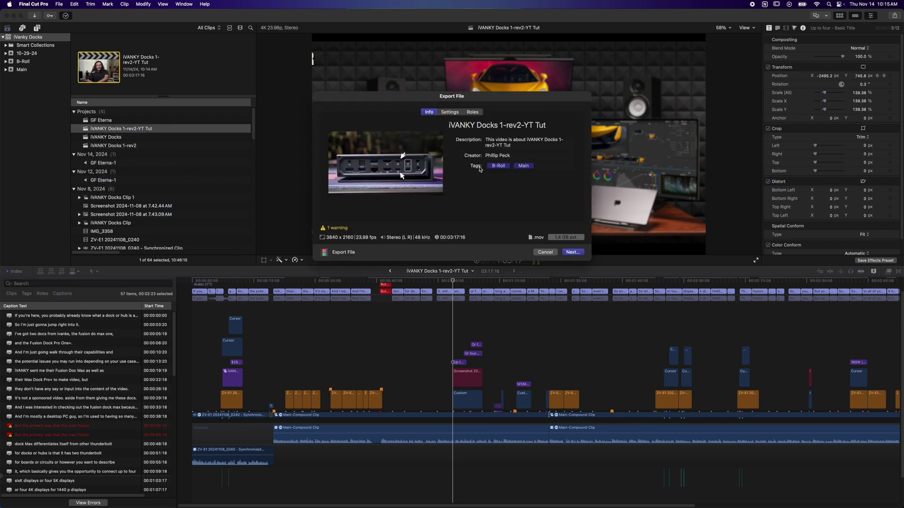
{"action": "left_click", "coordinate": [449, 112]}
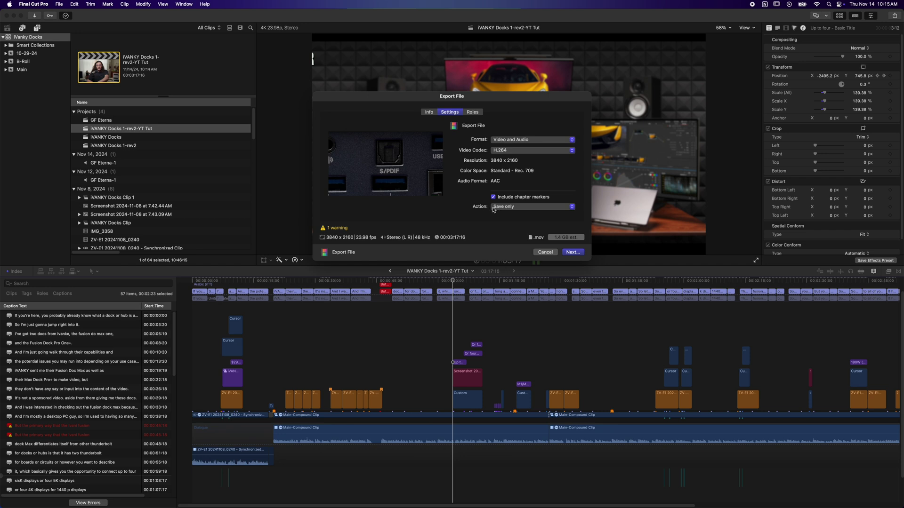
{"action": "left_click", "coordinate": [472, 113]}
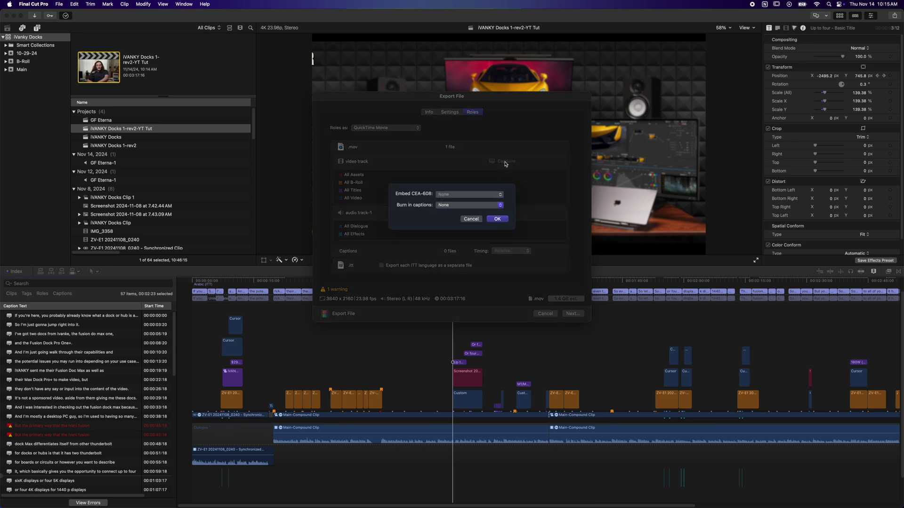
Burn in English - United States (ITT) captions, export each iTT language separately, and save to Renders
{"action": "left_click", "coordinate": [455, 207]}
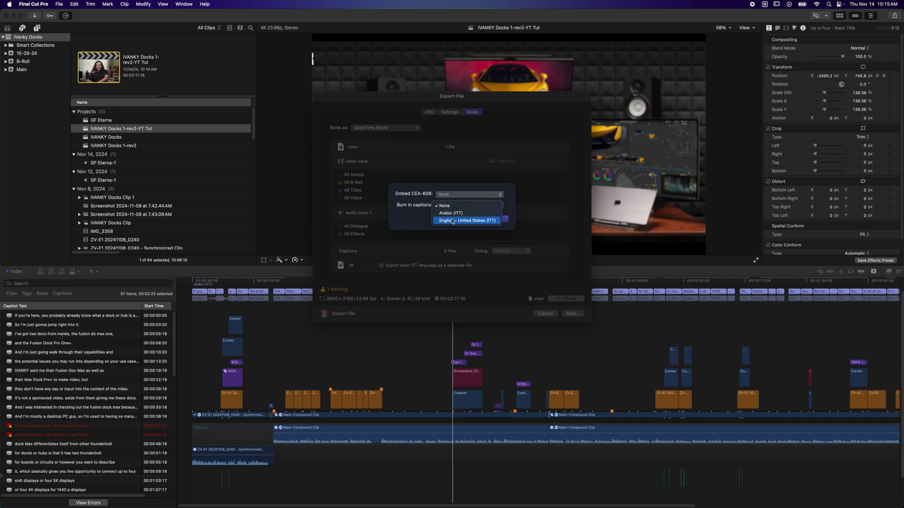
{"action": "left_click", "coordinate": [452, 221]}
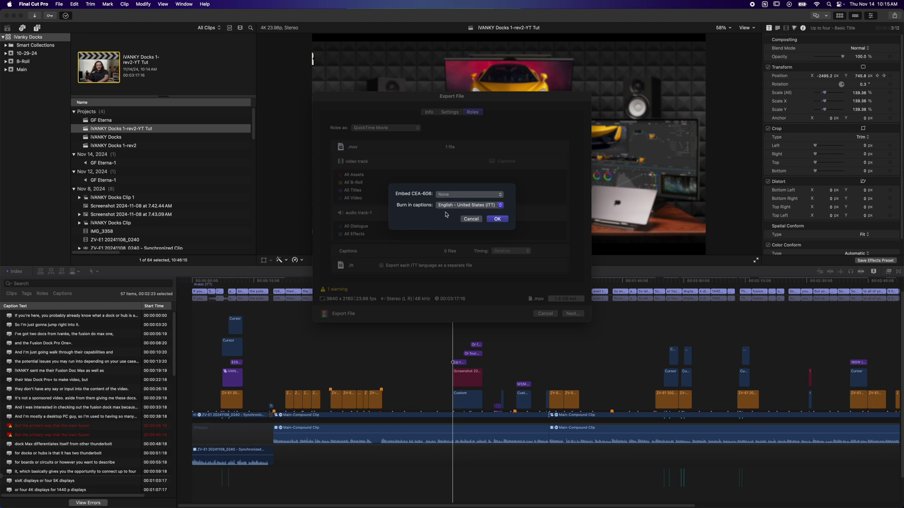
{"action": "left_click", "coordinate": [497, 219]}
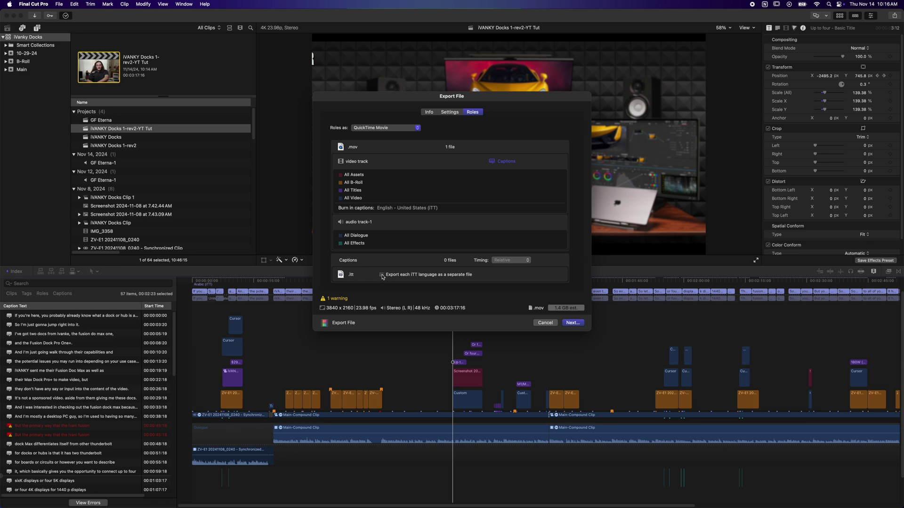
{"action": "left_click", "coordinate": [382, 275]}
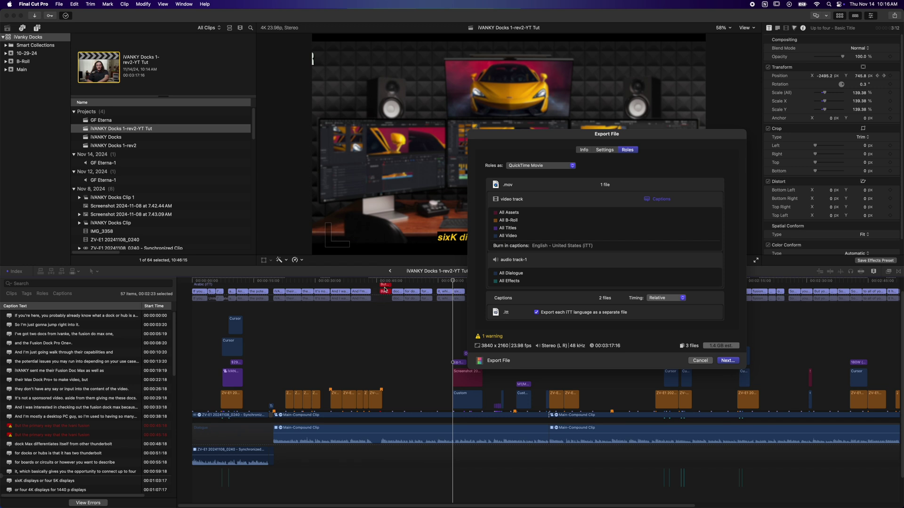
{"action": "left_click", "coordinate": [729, 361]}
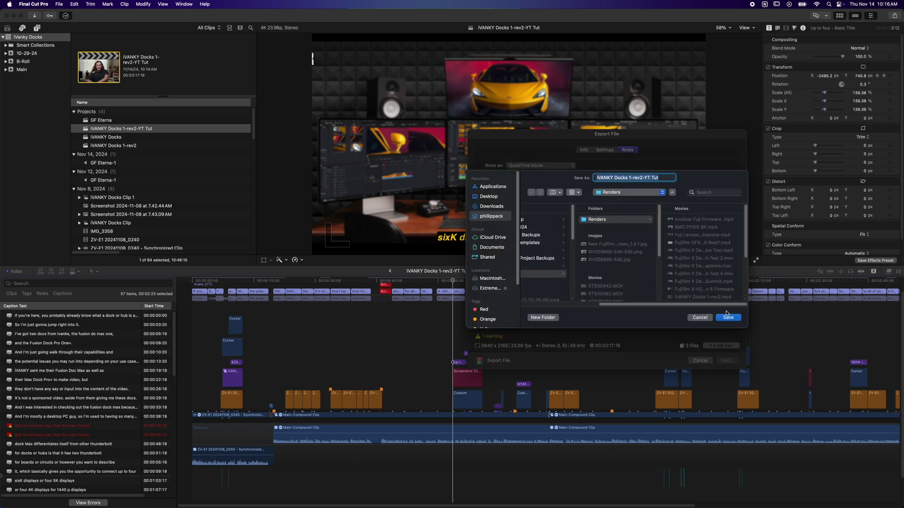
{"action": "left_click", "coordinate": [728, 317]}
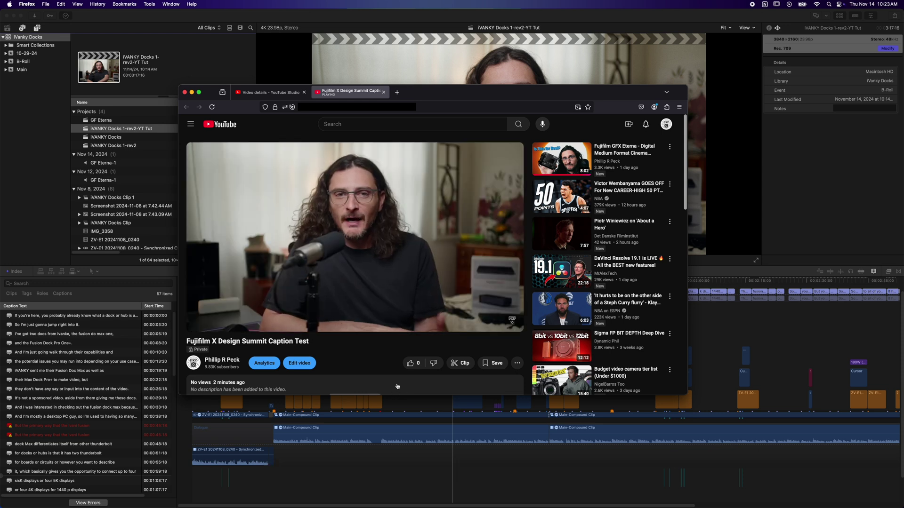
Close the watch tab and start uploading a subtitle file with timing for the video
{"action": "key", "text": "super+w"}
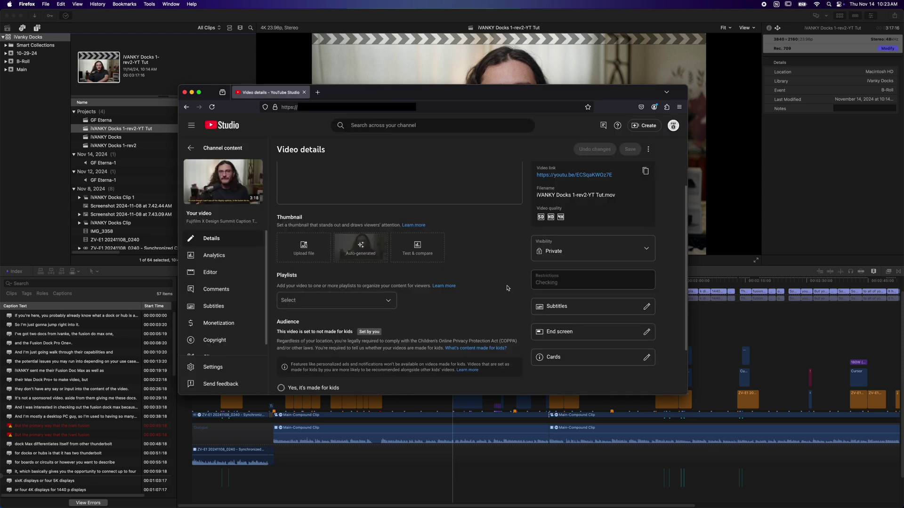
{"action": "left_click", "coordinate": [568, 307]}
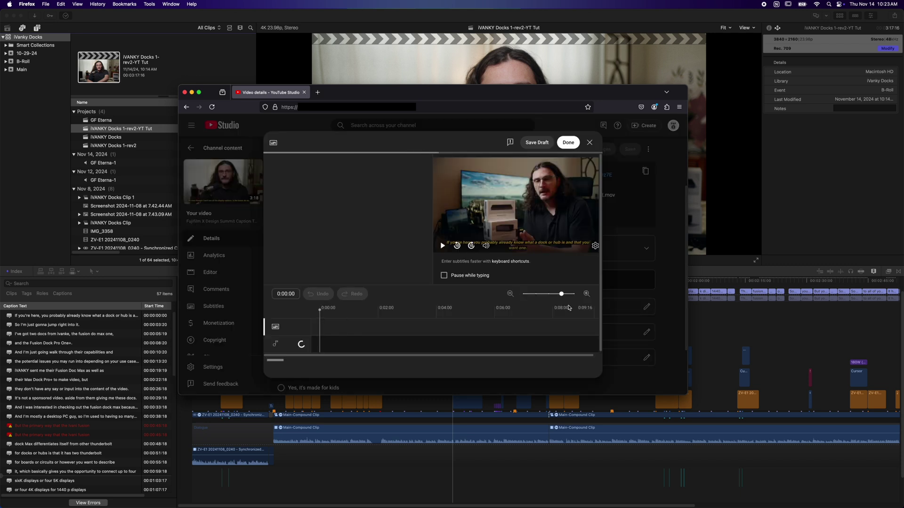
{"action": "left_click", "coordinate": [315, 189]}
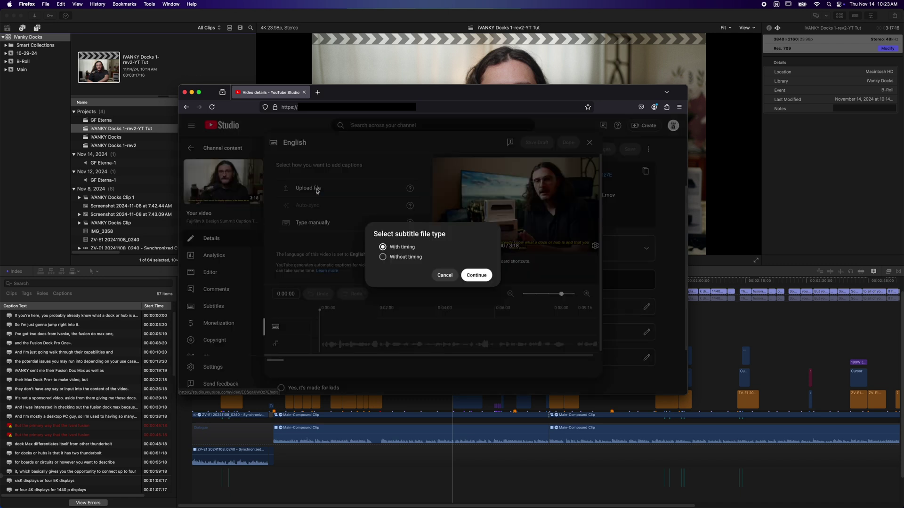
{"action": "left_click", "coordinate": [480, 279]}
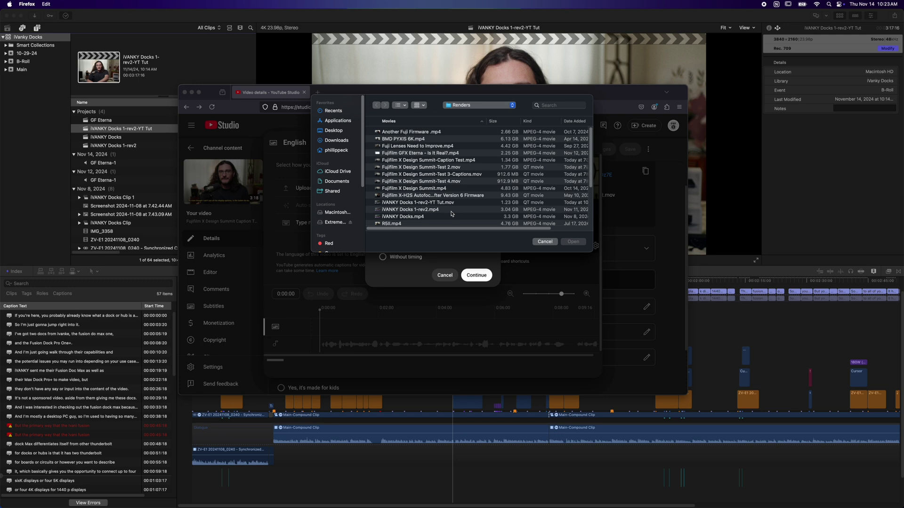
Choose the English iTT caption file from Renders and upload it as the video's subtitles
{"action": "scroll", "coordinate": [471, 207], "scroll_direction": "down", "scroll_amount": 5}
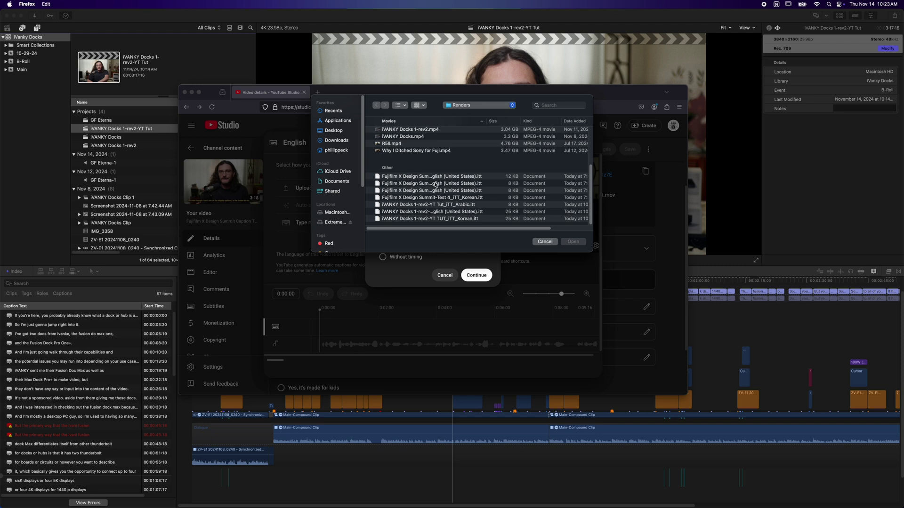
{"action": "left_click_drag", "start_coordinate": [592, 254], "coordinate": [713, 317]}
{"action": "left_click", "coordinate": [687, 283]}
{"action": "left_click", "coordinate": [695, 308]}
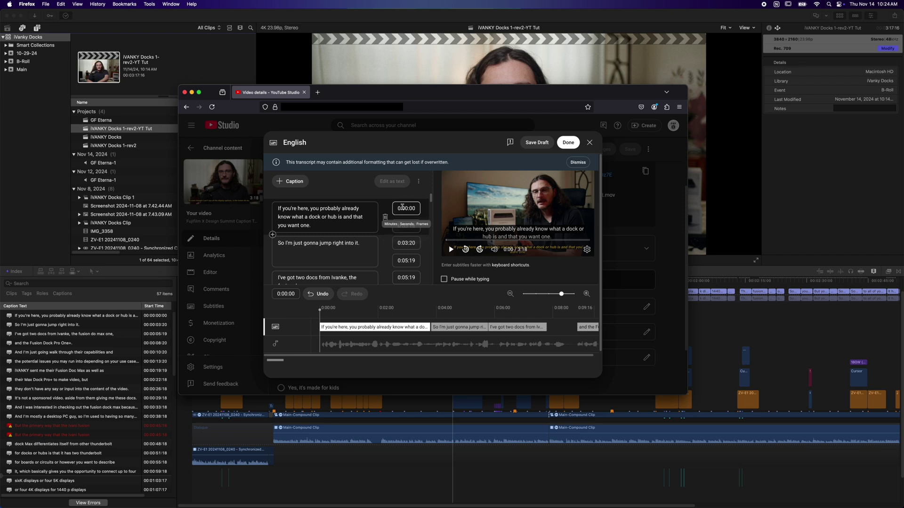
Review the imported captions, including the Max Dock Pro line, to find the misspelled brand
{"action": "left_click", "coordinate": [363, 227]}
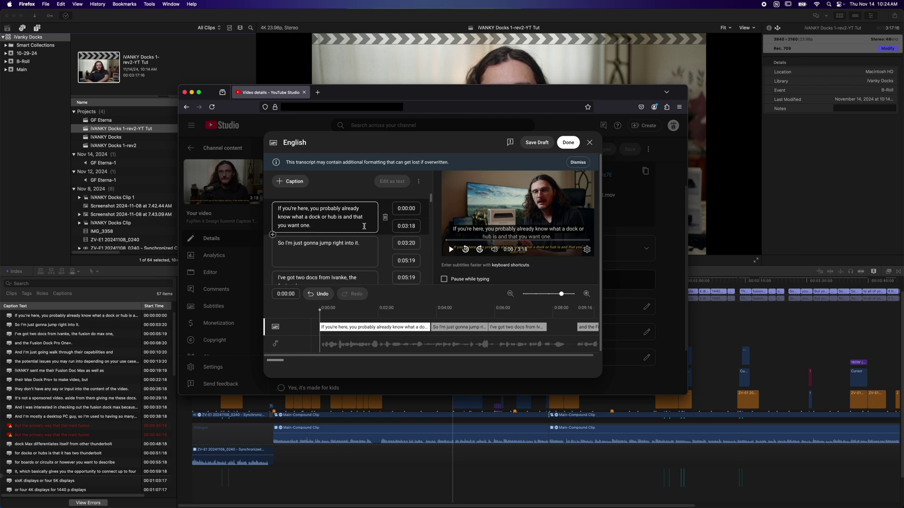
{"action": "scroll", "coordinate": [349, 245], "scroll_direction": "down", "scroll_amount": 10}
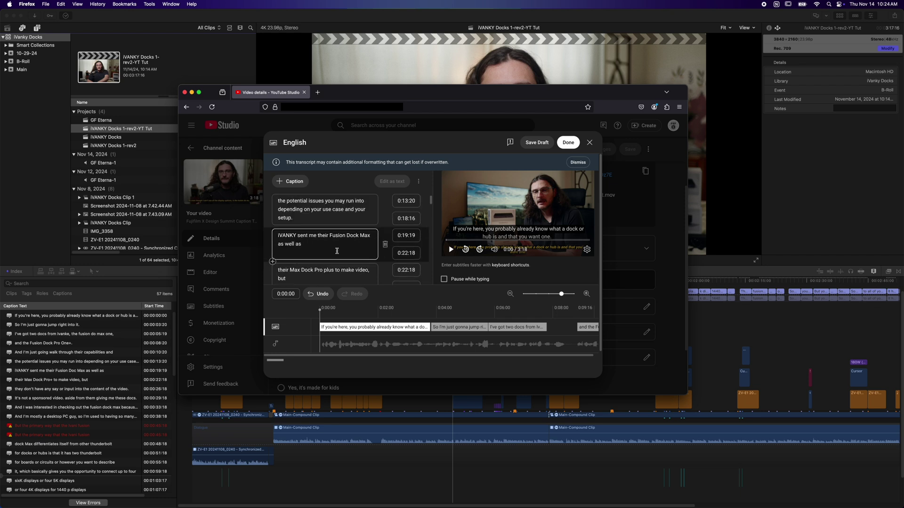
{"action": "left_click", "coordinate": [306, 222]}
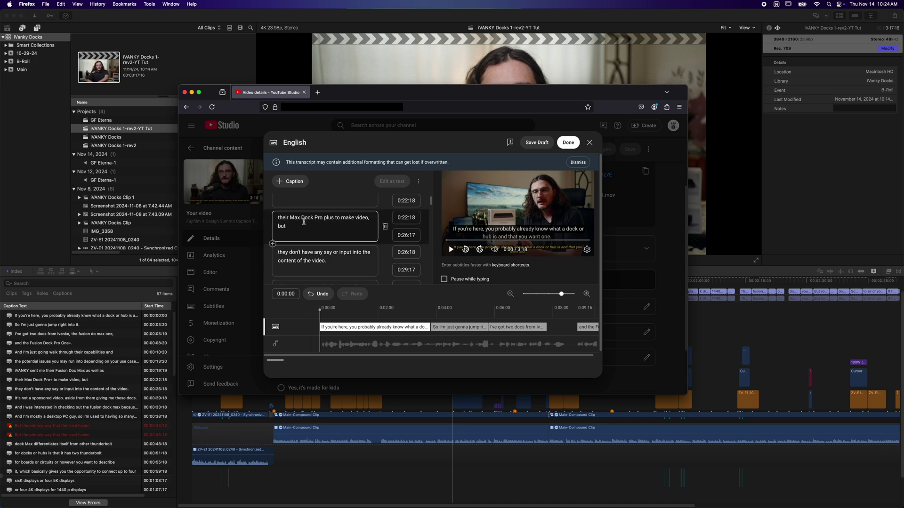
{"action": "triple_click", "coordinate": [299, 229]}
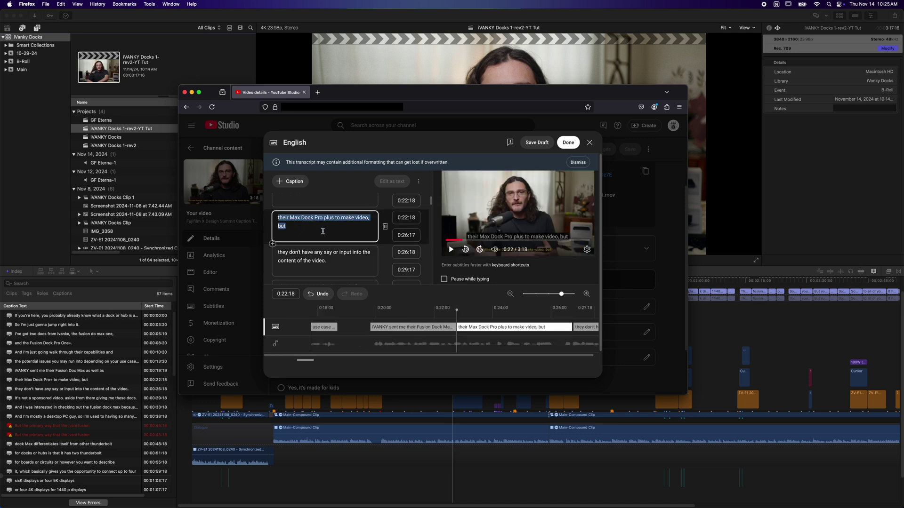
{"action": "key", "text": "Tab"}
{"action": "scroll", "coordinate": [323, 231], "scroll_direction": "down", "scroll_amount": 3}
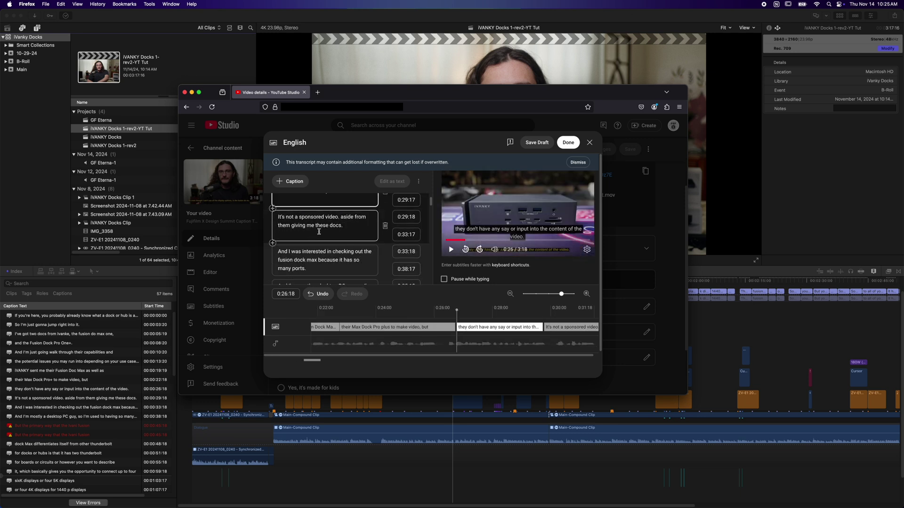
{"action": "scroll", "coordinate": [325, 228], "scroll_direction": "down", "scroll_amount": 3}
{"action": "scroll", "coordinate": [328, 228], "scroll_direction": "down", "scroll_amount": 1}
Correct 'Ivani fusion' to 'iVANKY Fusion' in the caption and publish the English captions
{"action": "left_click", "coordinate": [325, 246]}
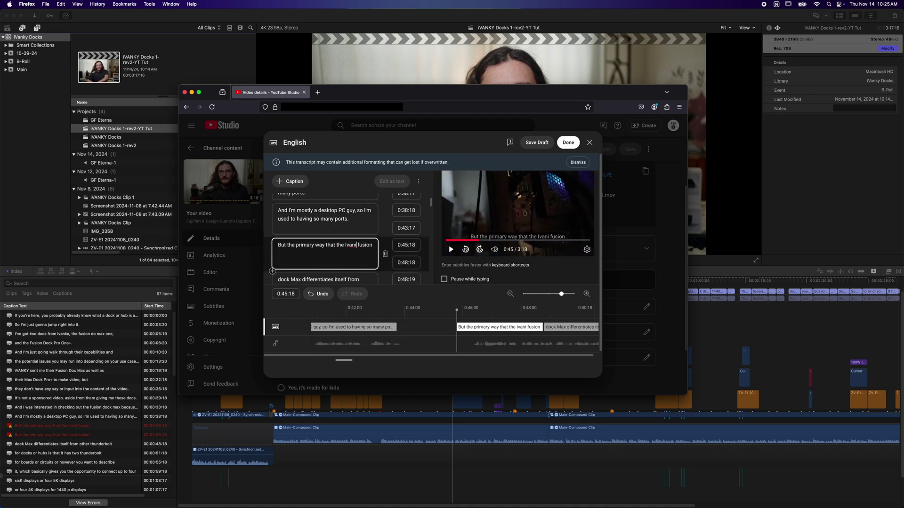
{"action": "key", "text": "BackSpace"}
{"action": "key", "text": "BackSpace"}
{"action": "key", "text": "BackSpace"}
{"action": "key", "text": "BackSpace"}
{"action": "key", "text": "BackSpace"}
{"action": "type", "text": "iVANKY"}
{"action": "key", "text": "Right"}
{"action": "key", "text": "Right"}
{"action": "key", "text": "BackSpace"}
{"action": "type", "text": "F"}
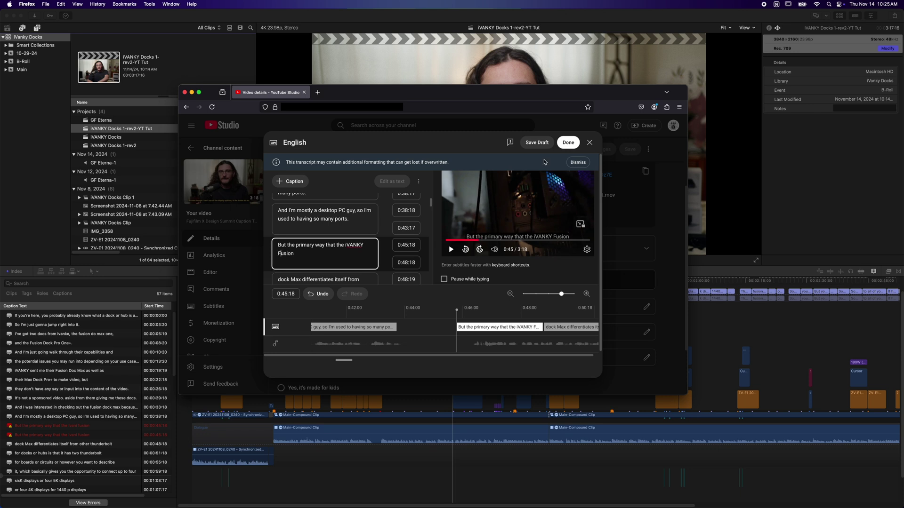
{"action": "left_click", "coordinate": [568, 142]}
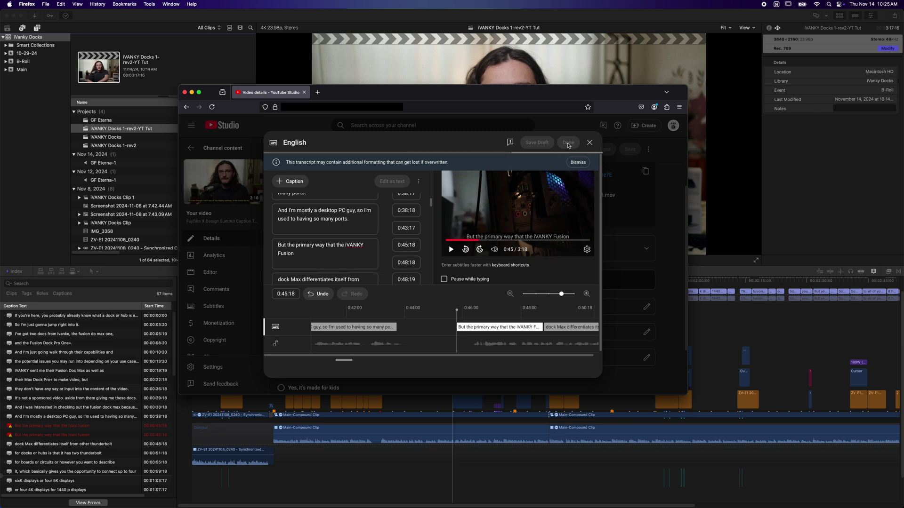
Play the private caption test video on its watch page with English closed captions on
{"action": "left_click", "coordinate": [583, 177]}
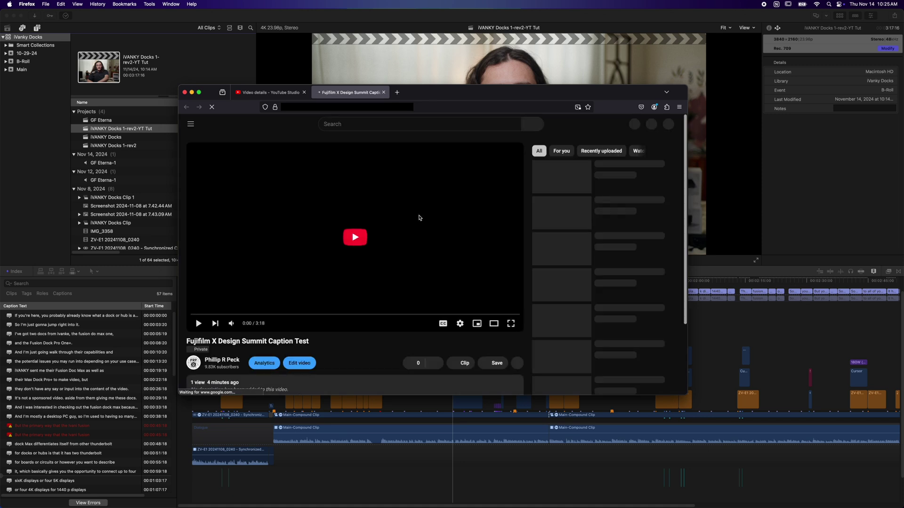
{"action": "left_click", "coordinate": [443, 324]}
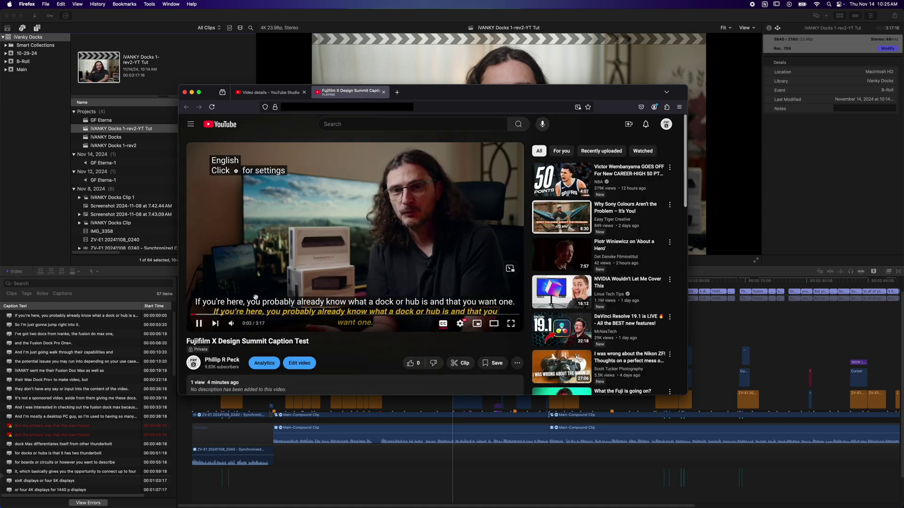